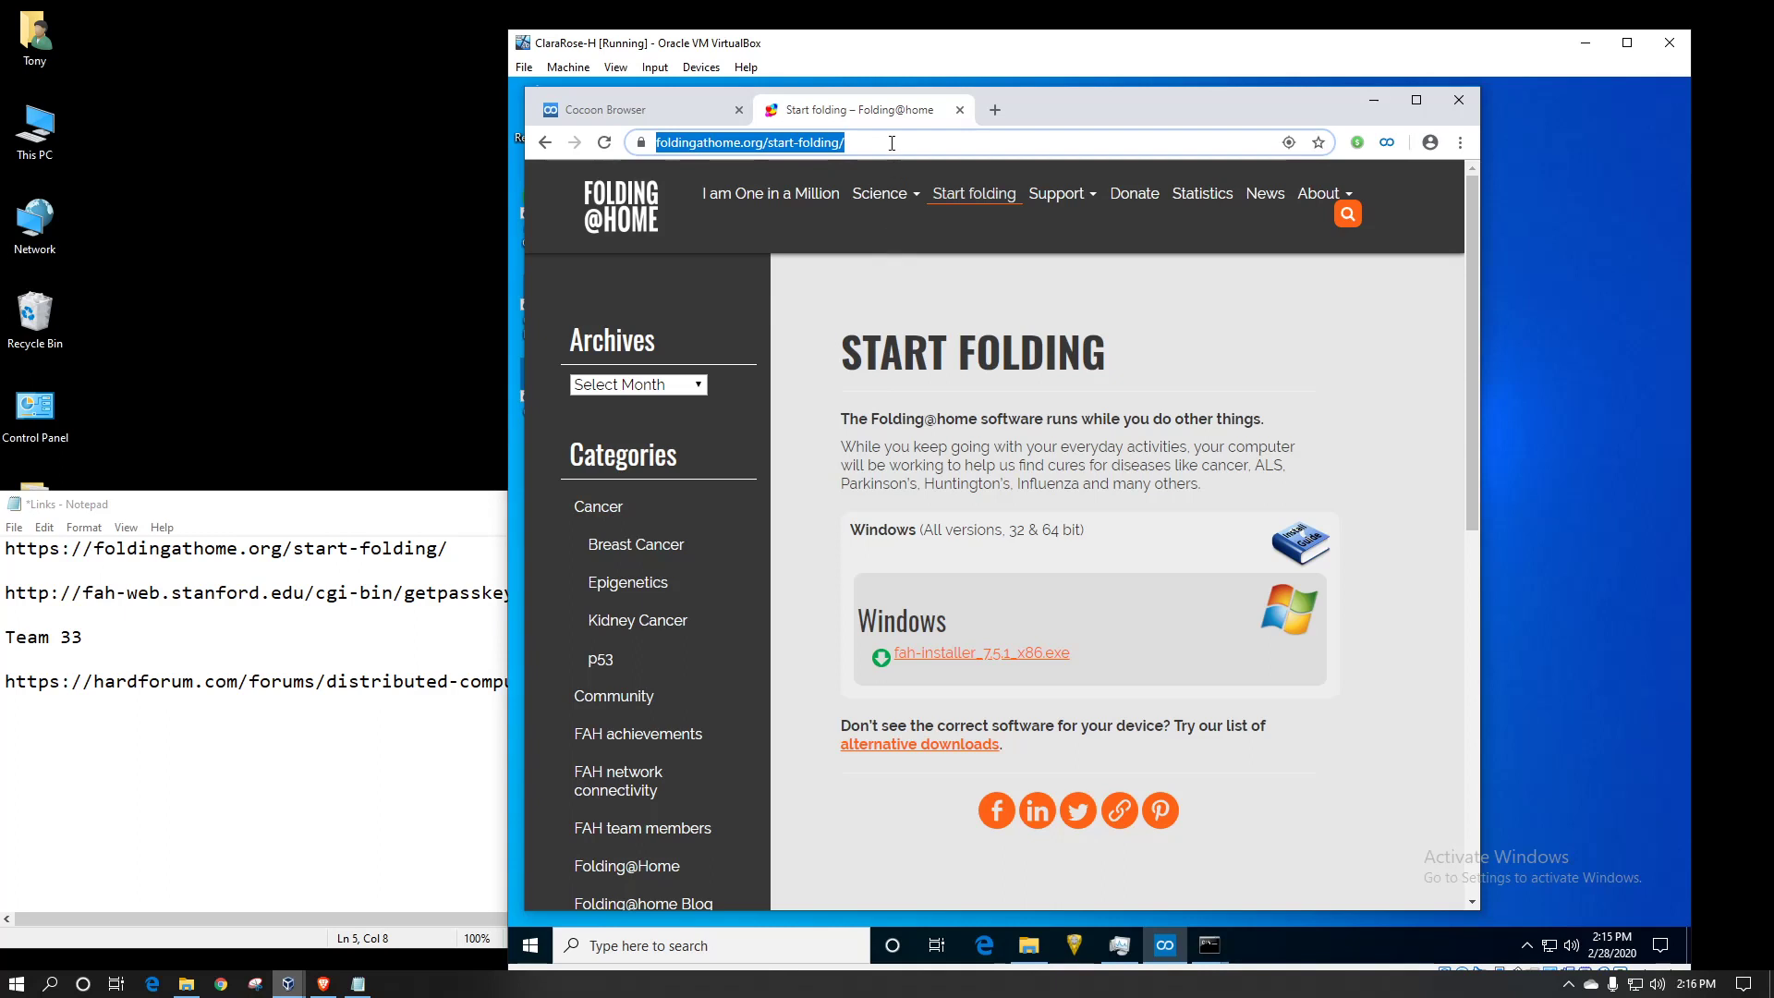
Step: Look over the Start Folding page and download the Windows installer fah-installer_7.5.1_x86.exe
left_click(1334, 369)
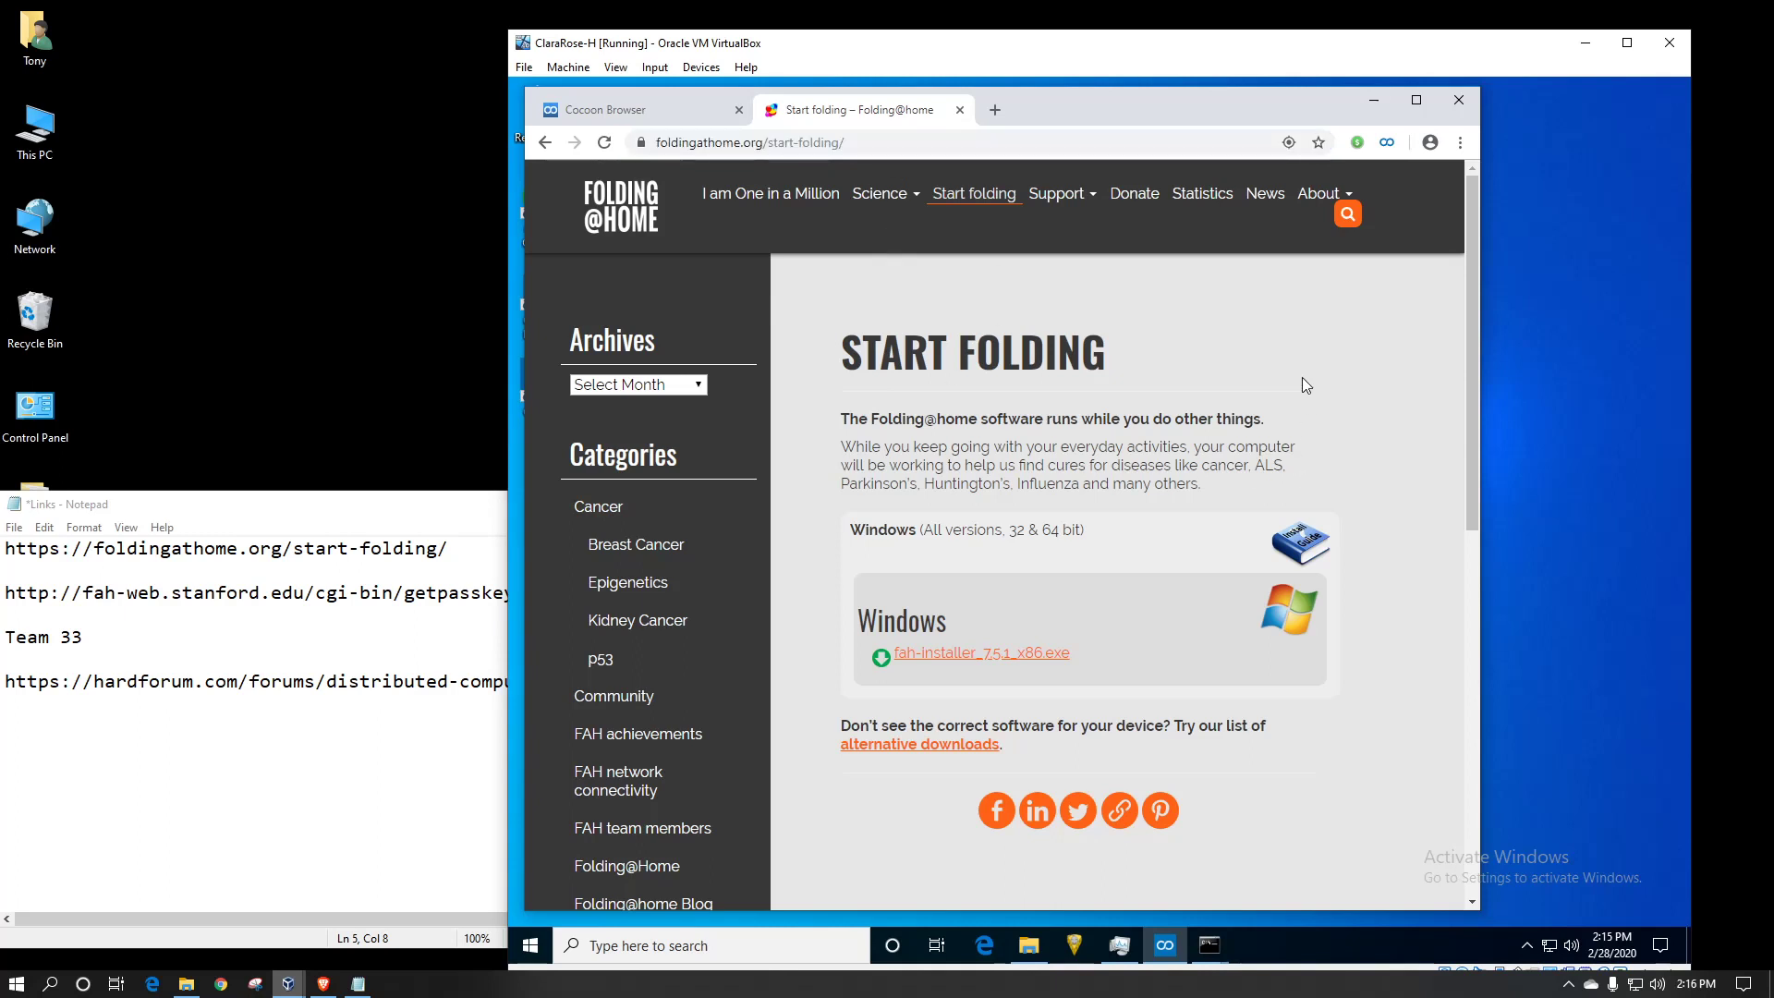
scroll(1301, 377, "down", 1)
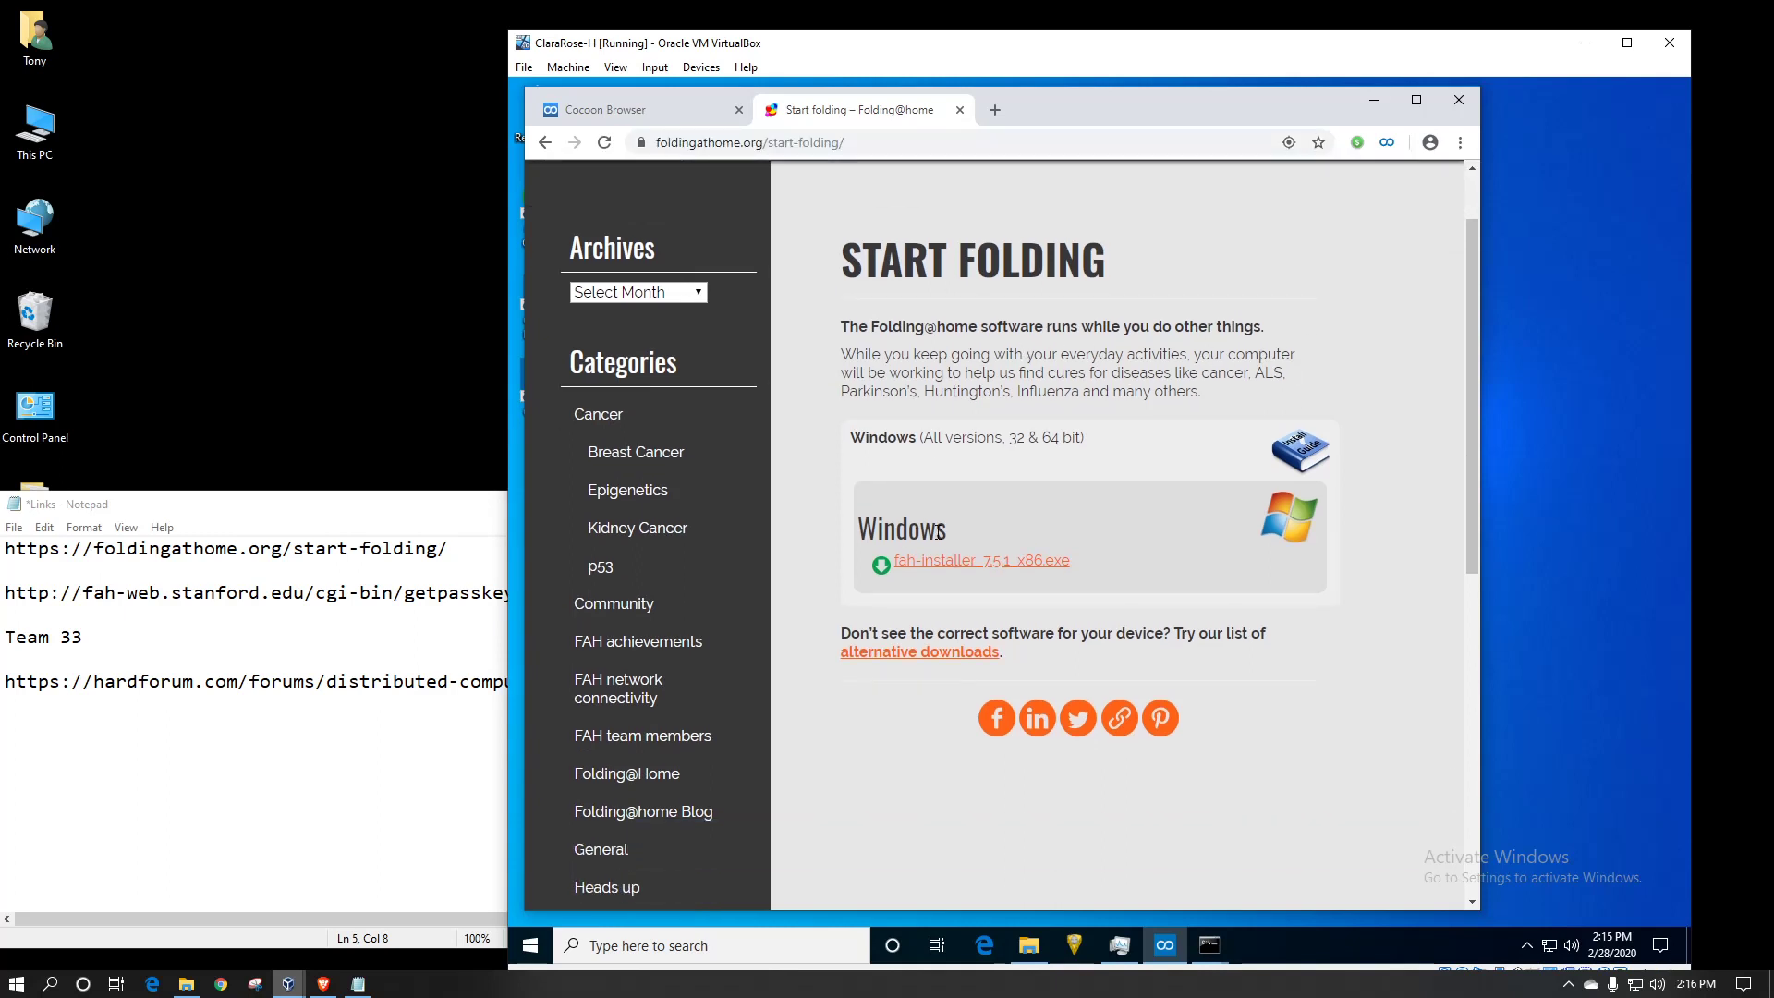
scroll(1105, 563, "down", 4)
scroll(1105, 563, "up", 4)
scroll(688, 656, "down", 5)
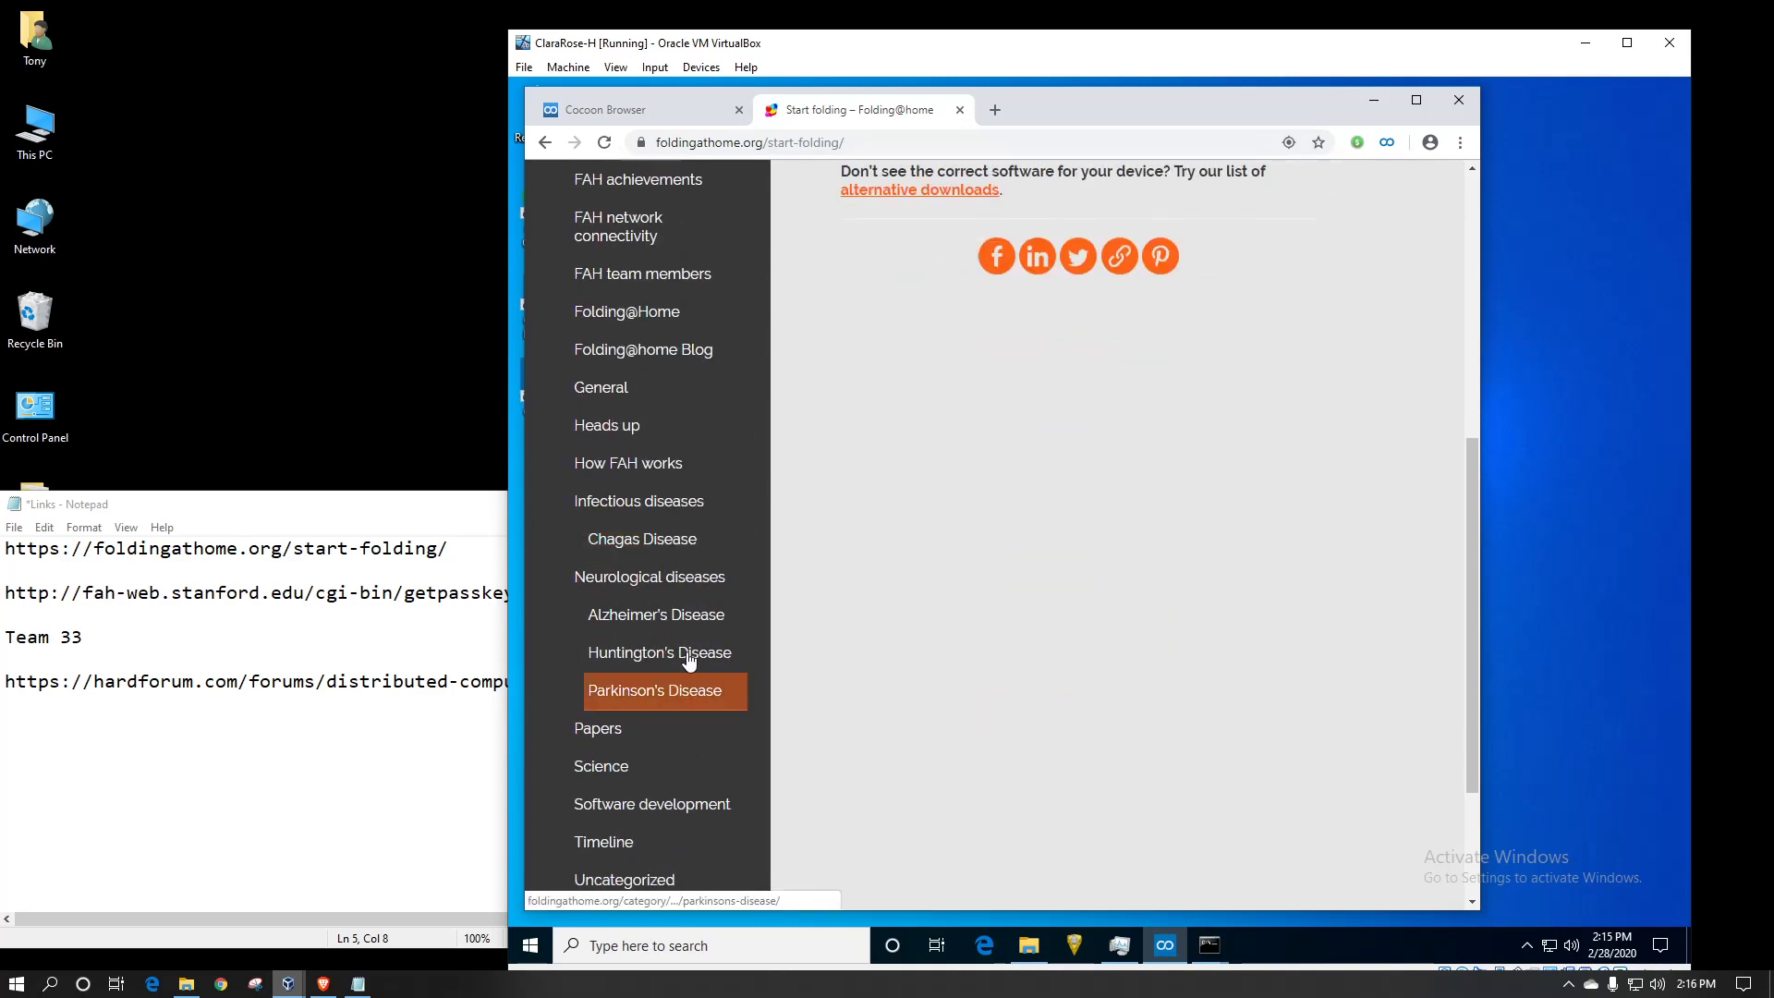
scroll(1150, 546, "up", 6)
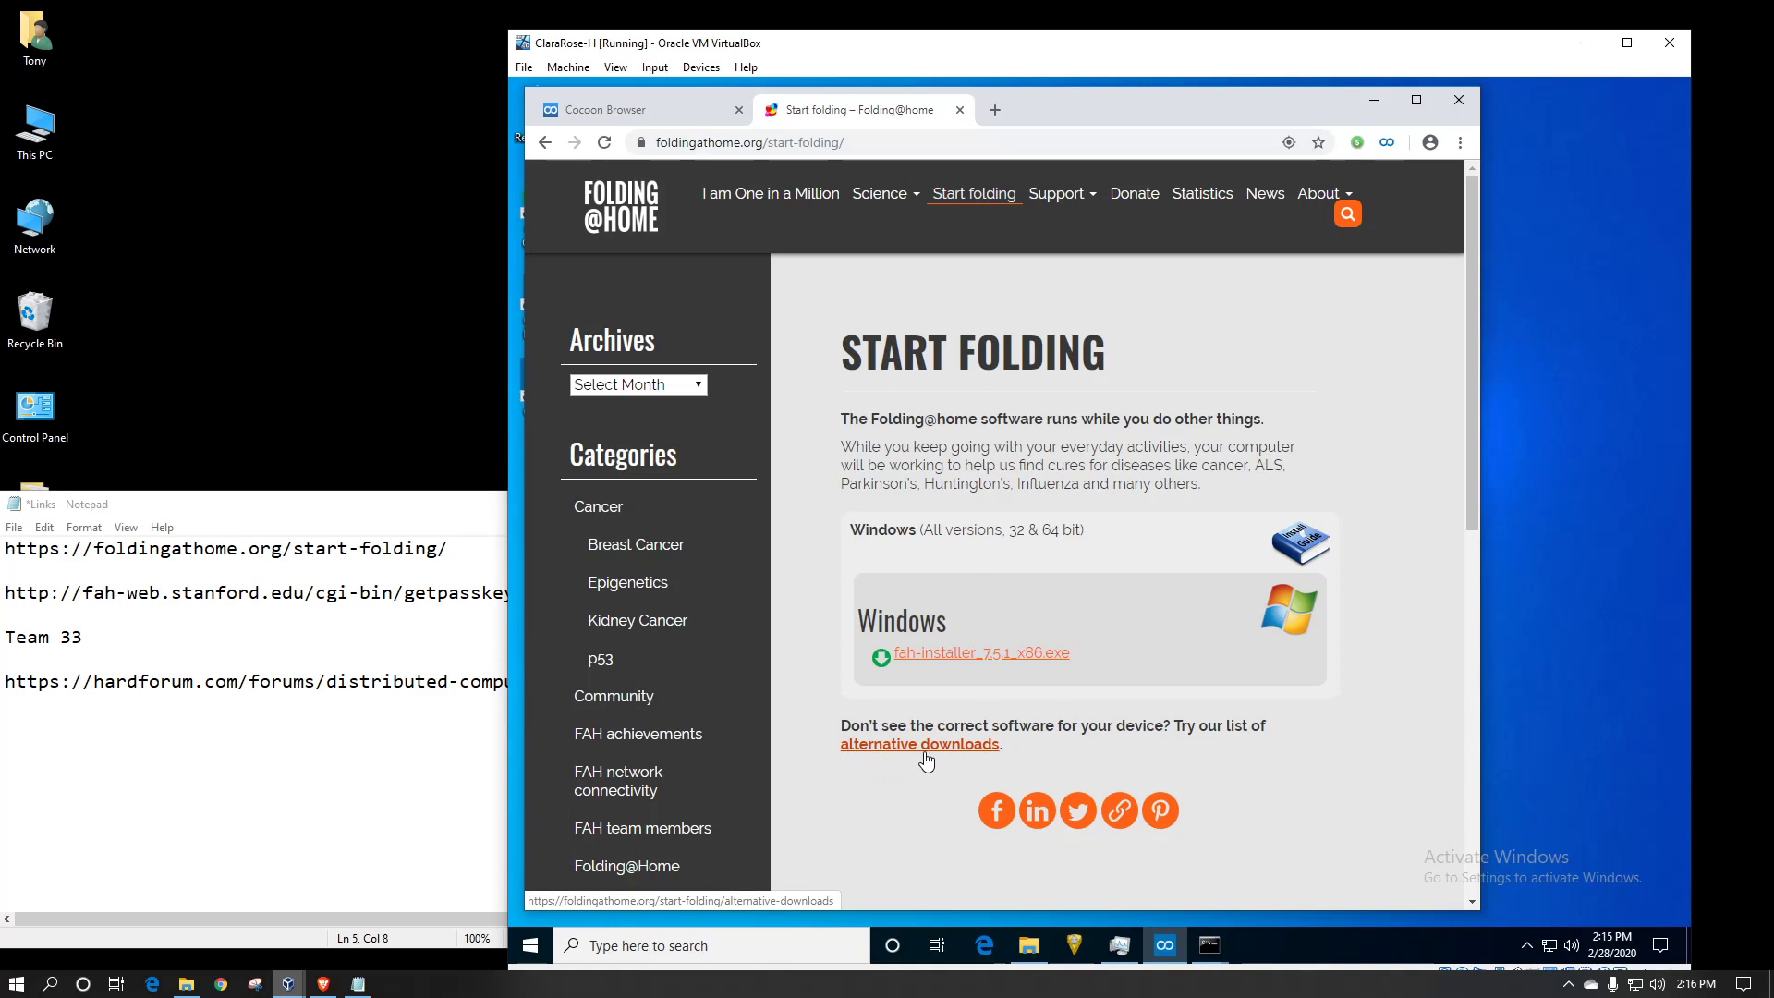
left_click(1007, 661)
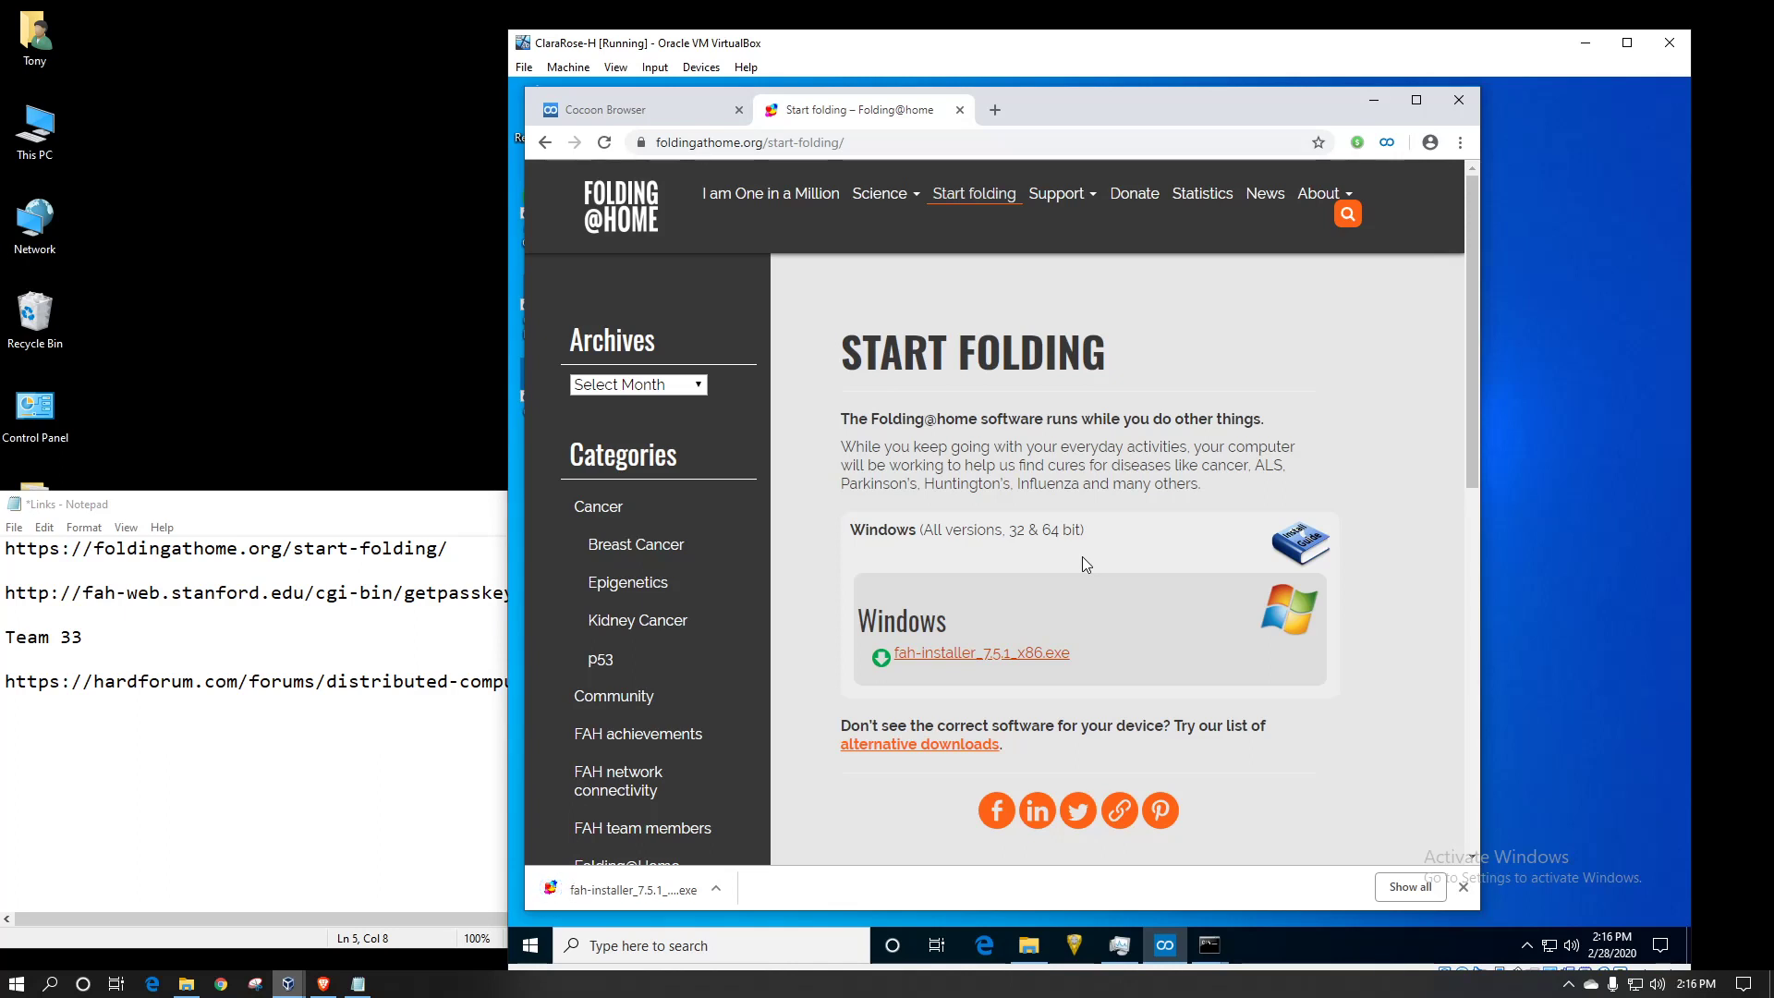
Step: Run the downloaded Folding@home installer and allow it to make changes to the device
left_click(716, 888)
left_click(757, 770)
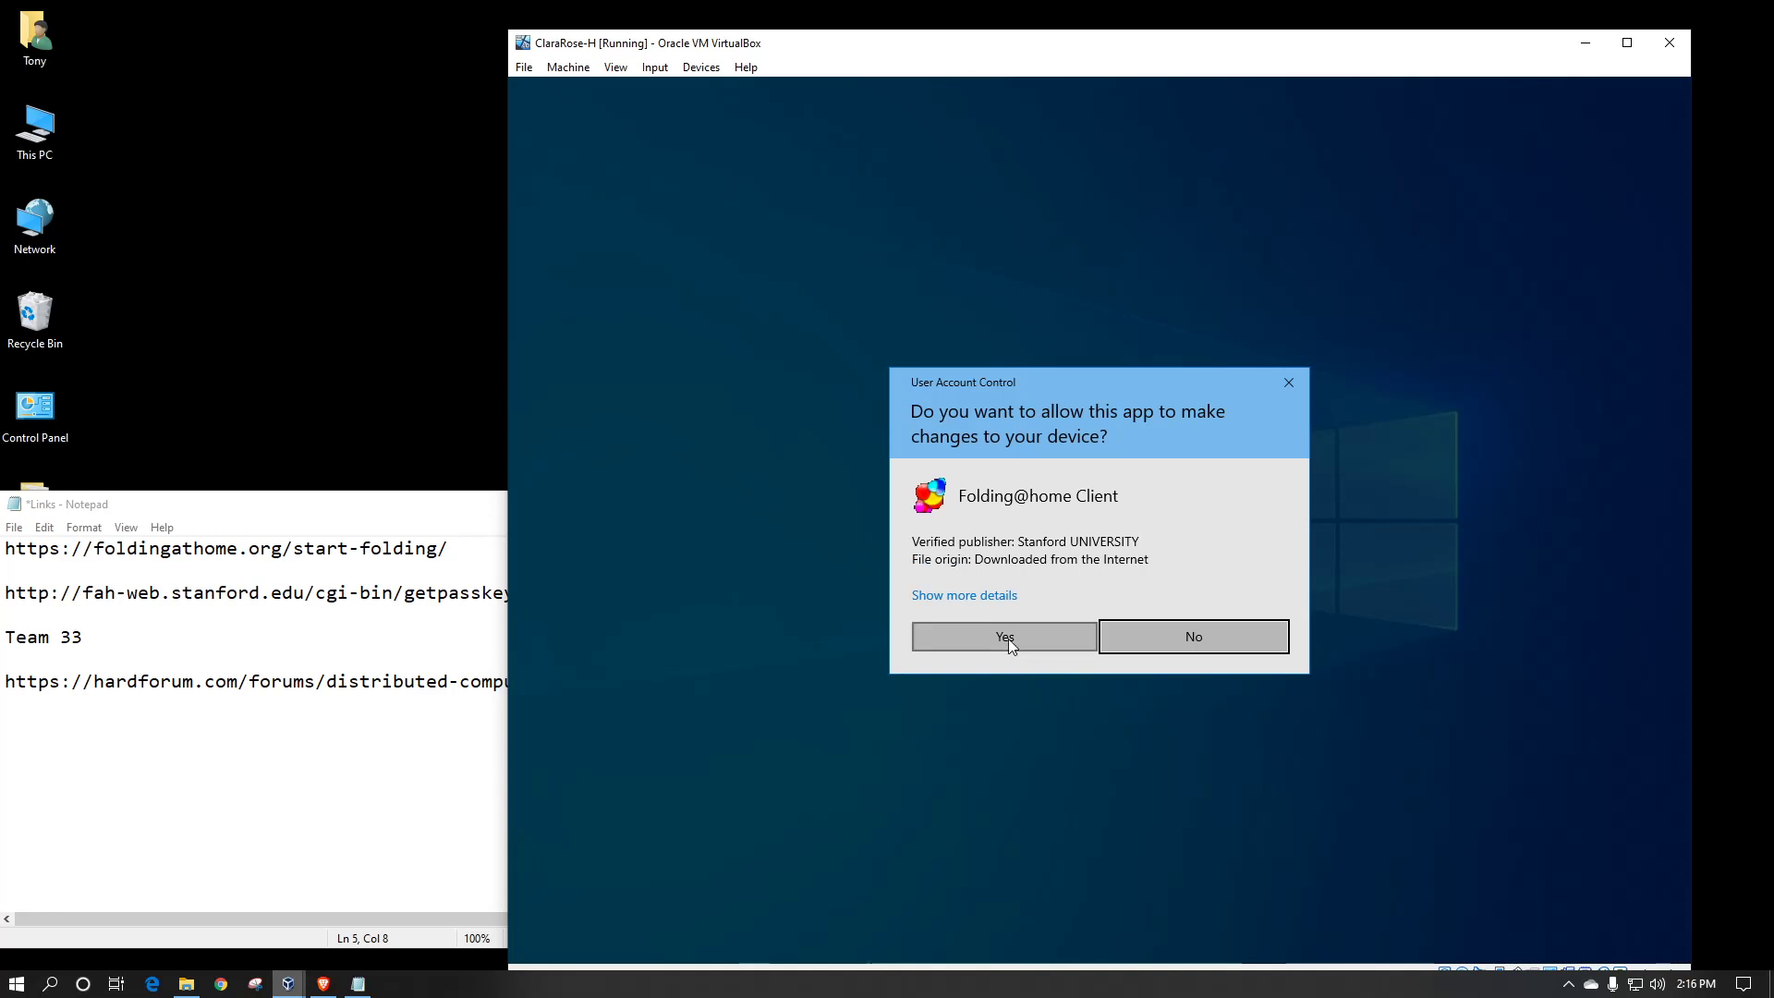
left_click(1007, 639)
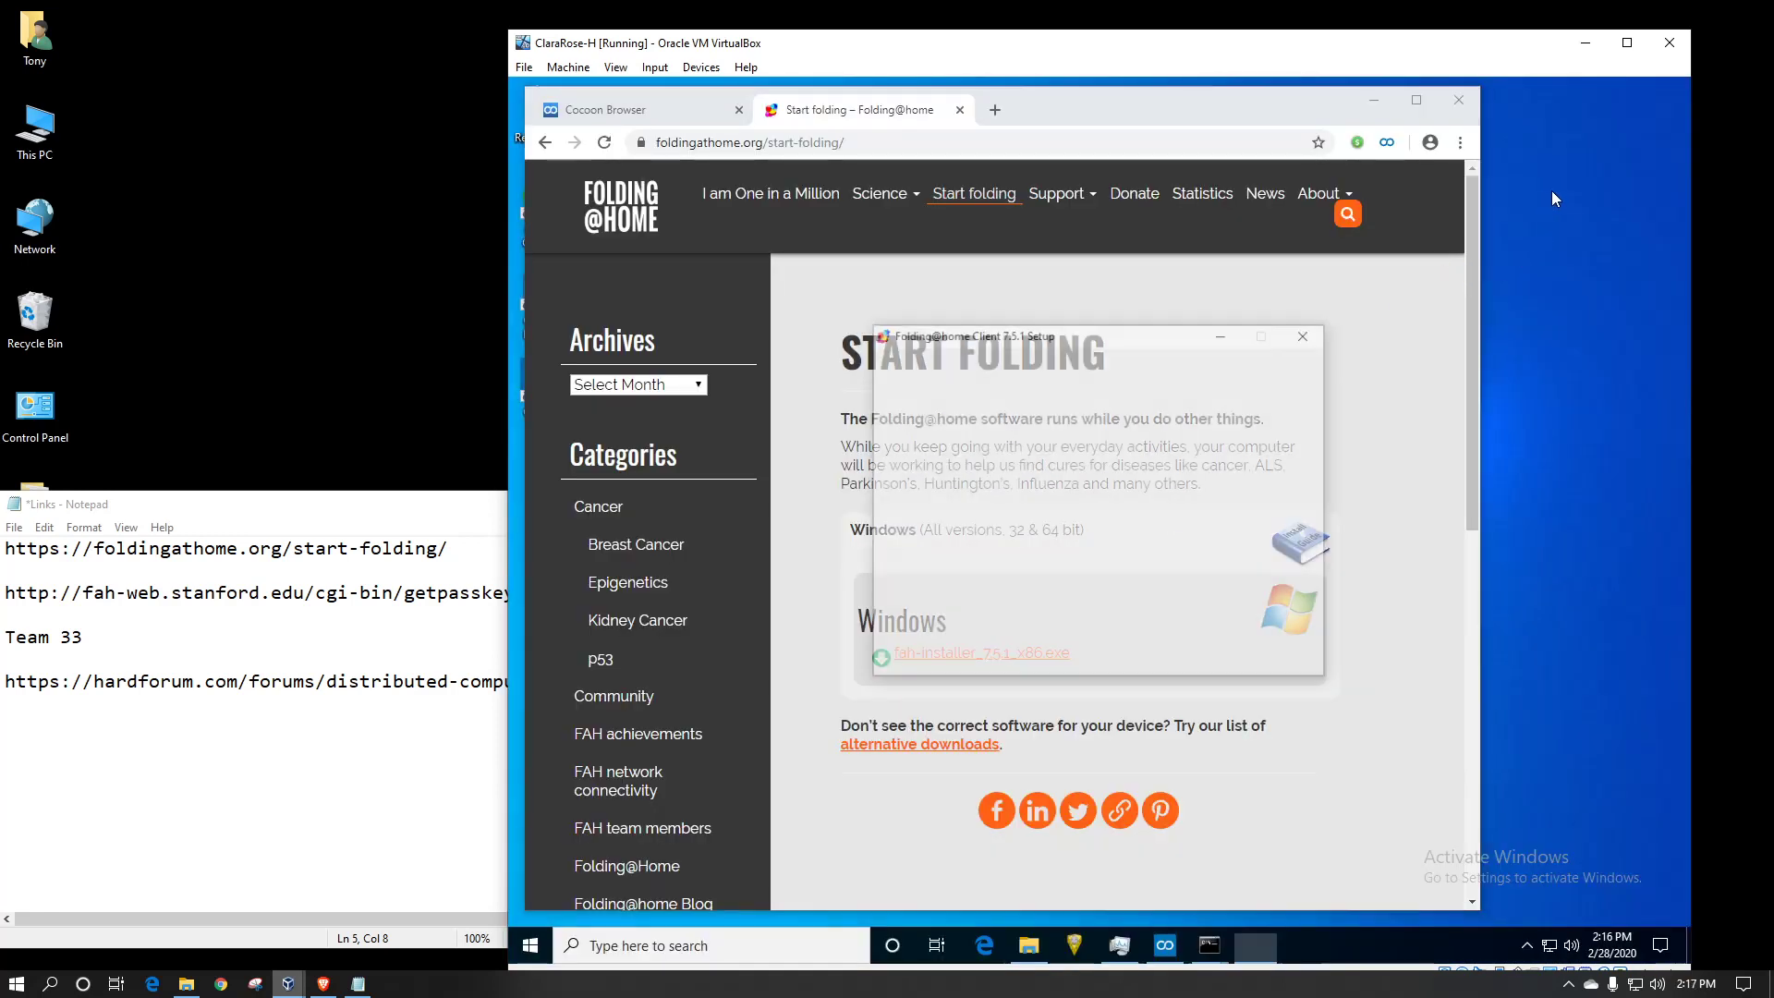
Step: Install the client in C:\Program Files (x86)\FAHClient with manual start and no screensaver, and minimize the browser
left_click(1203, 659)
left_click(1203, 659)
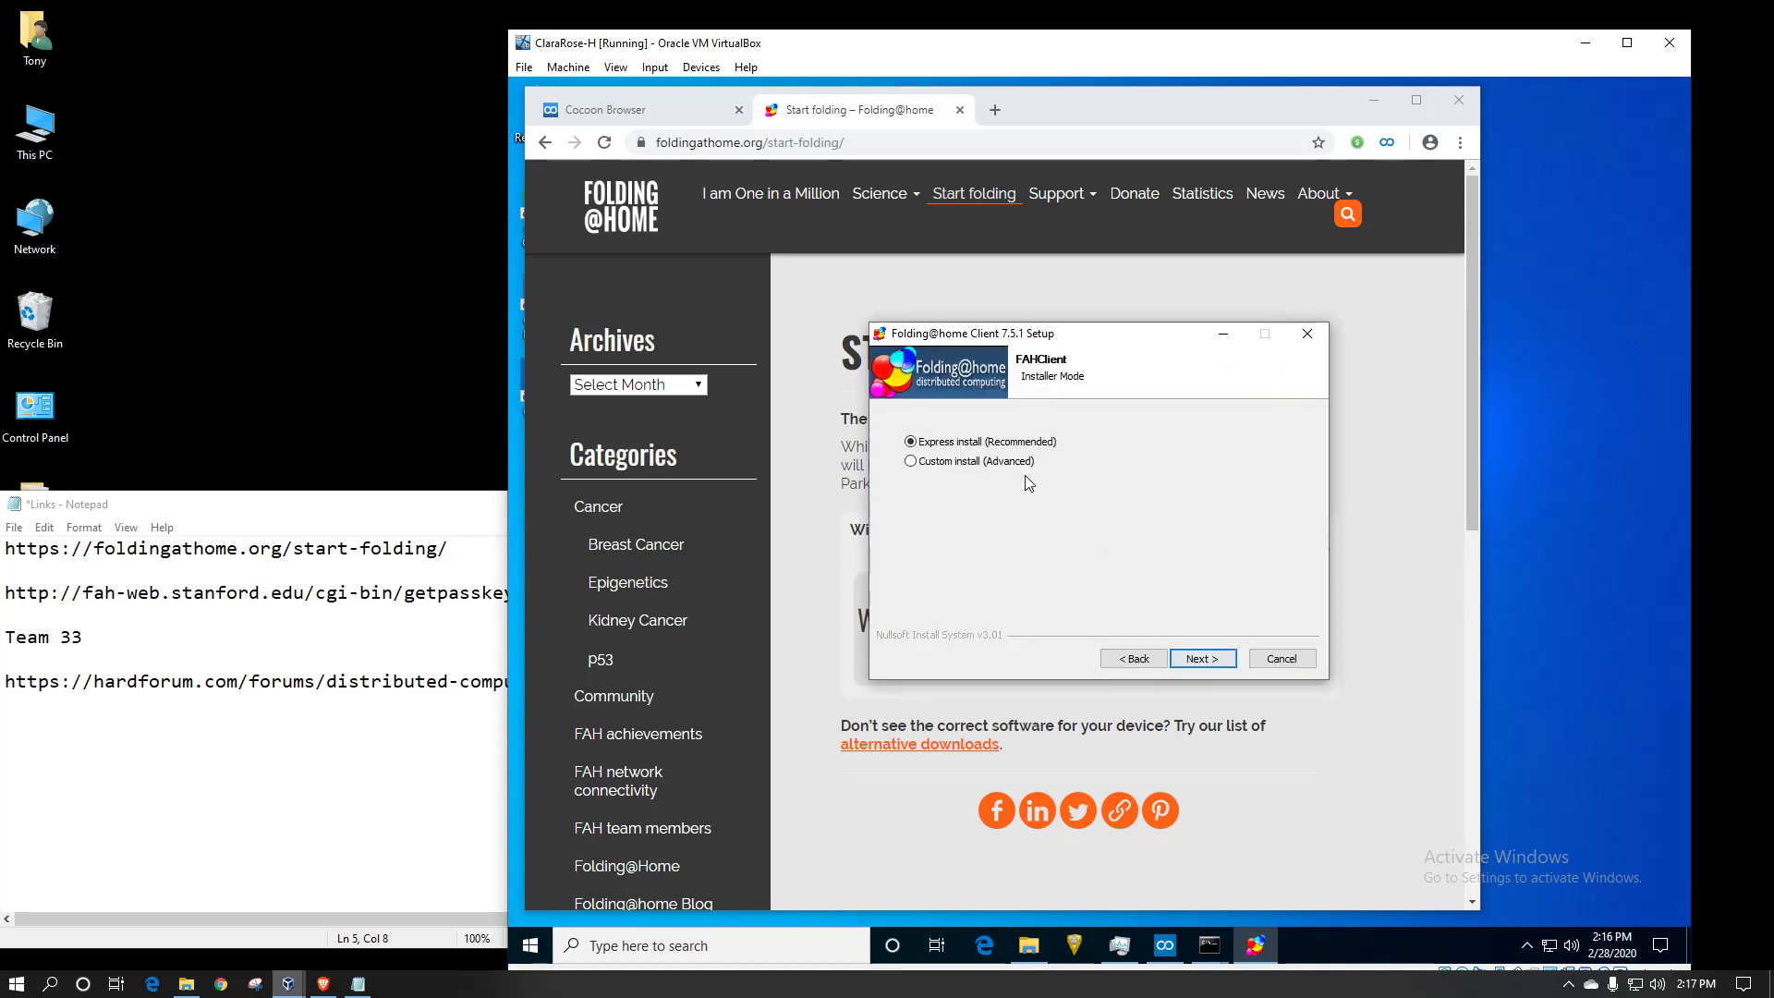
left_click(1199, 658)
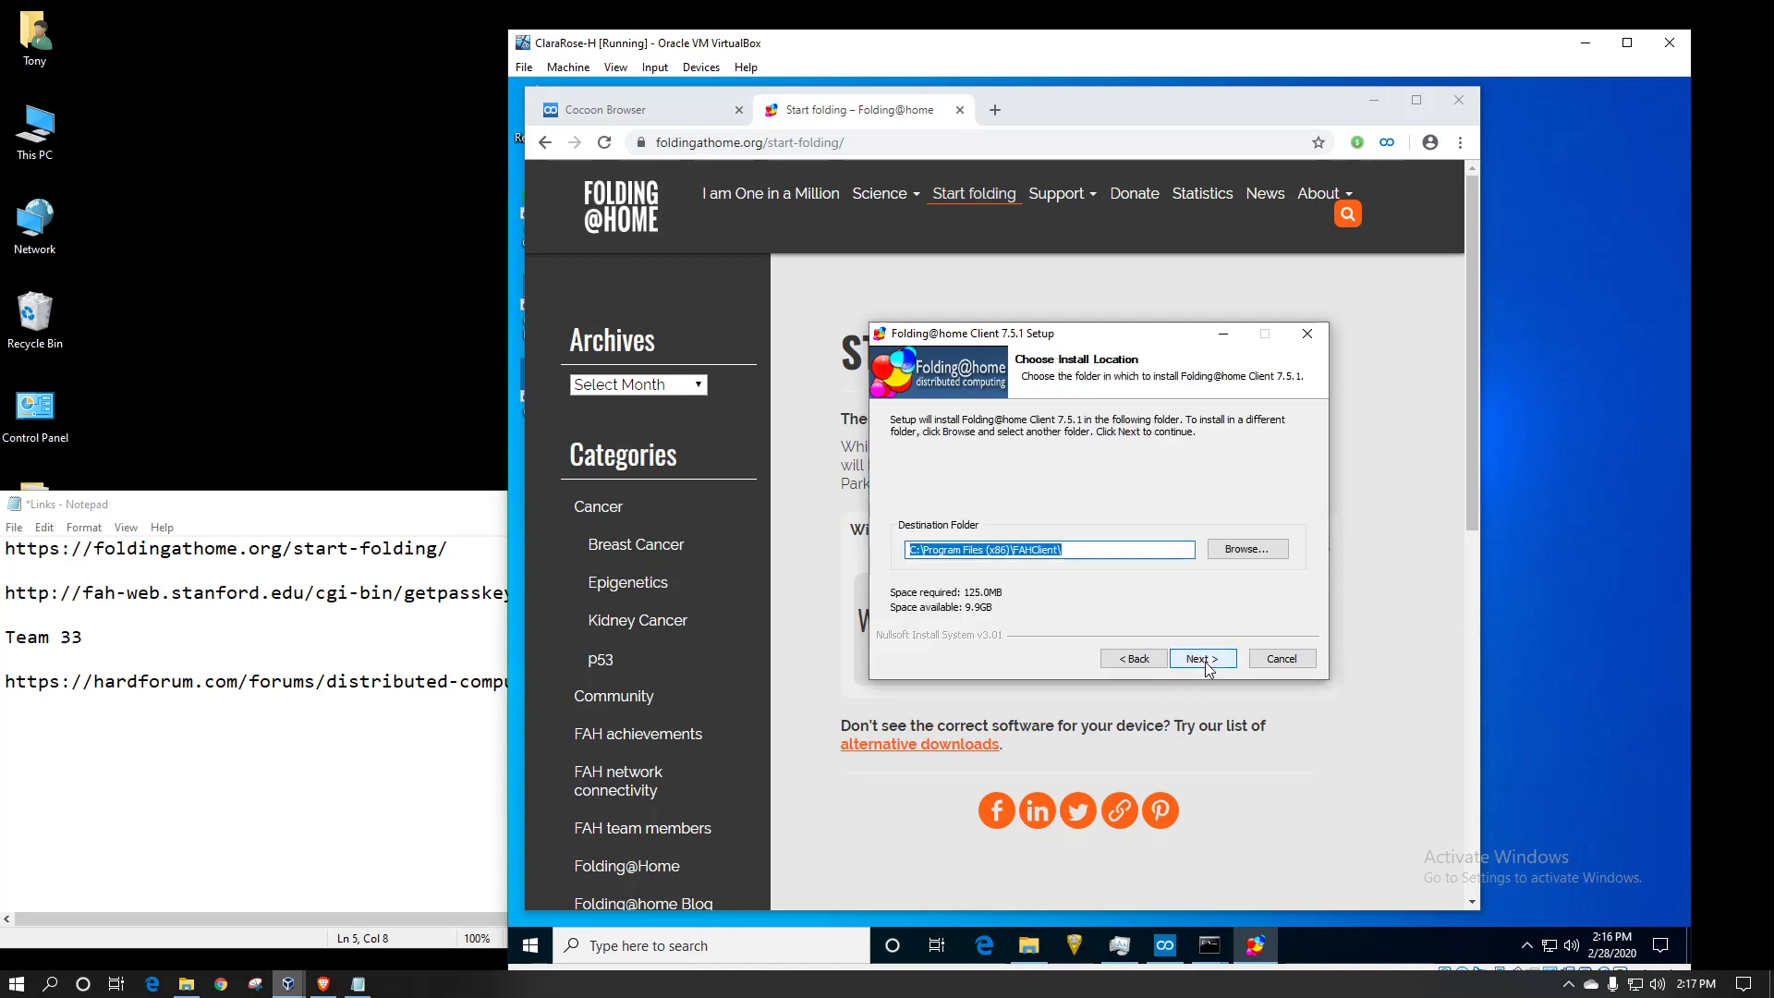
left_click(1206, 665)
left_click(1204, 660)
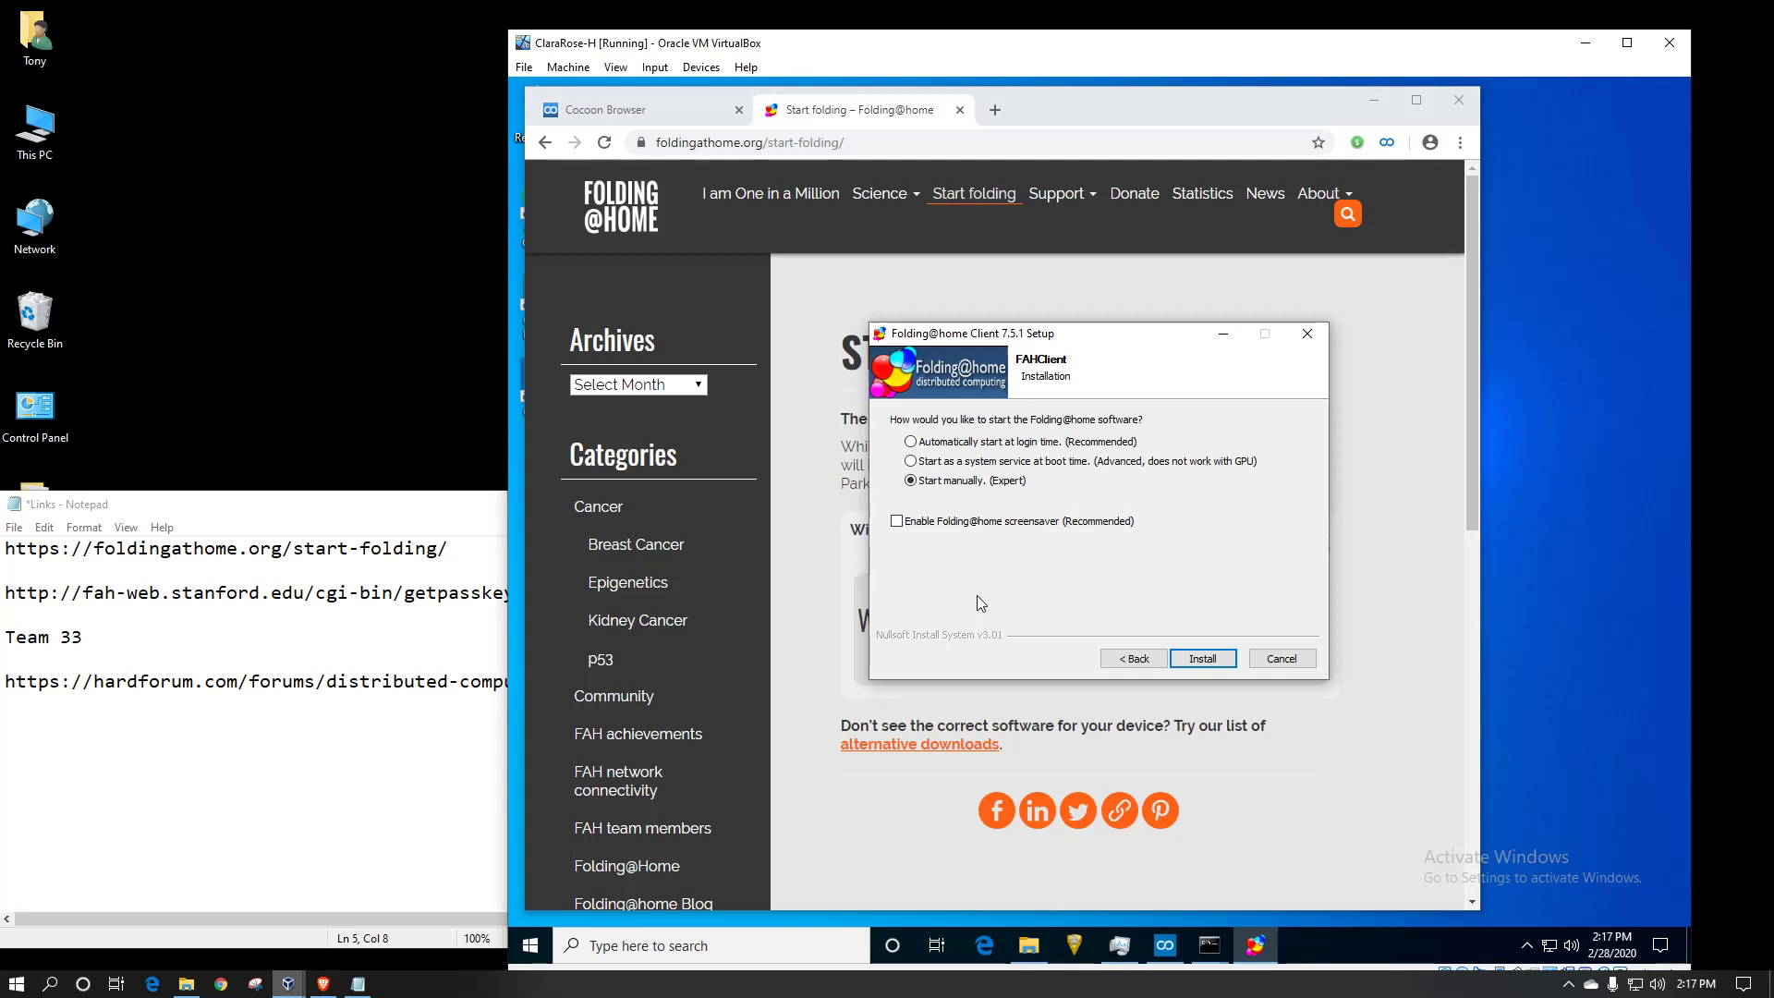
left_click(1203, 660)
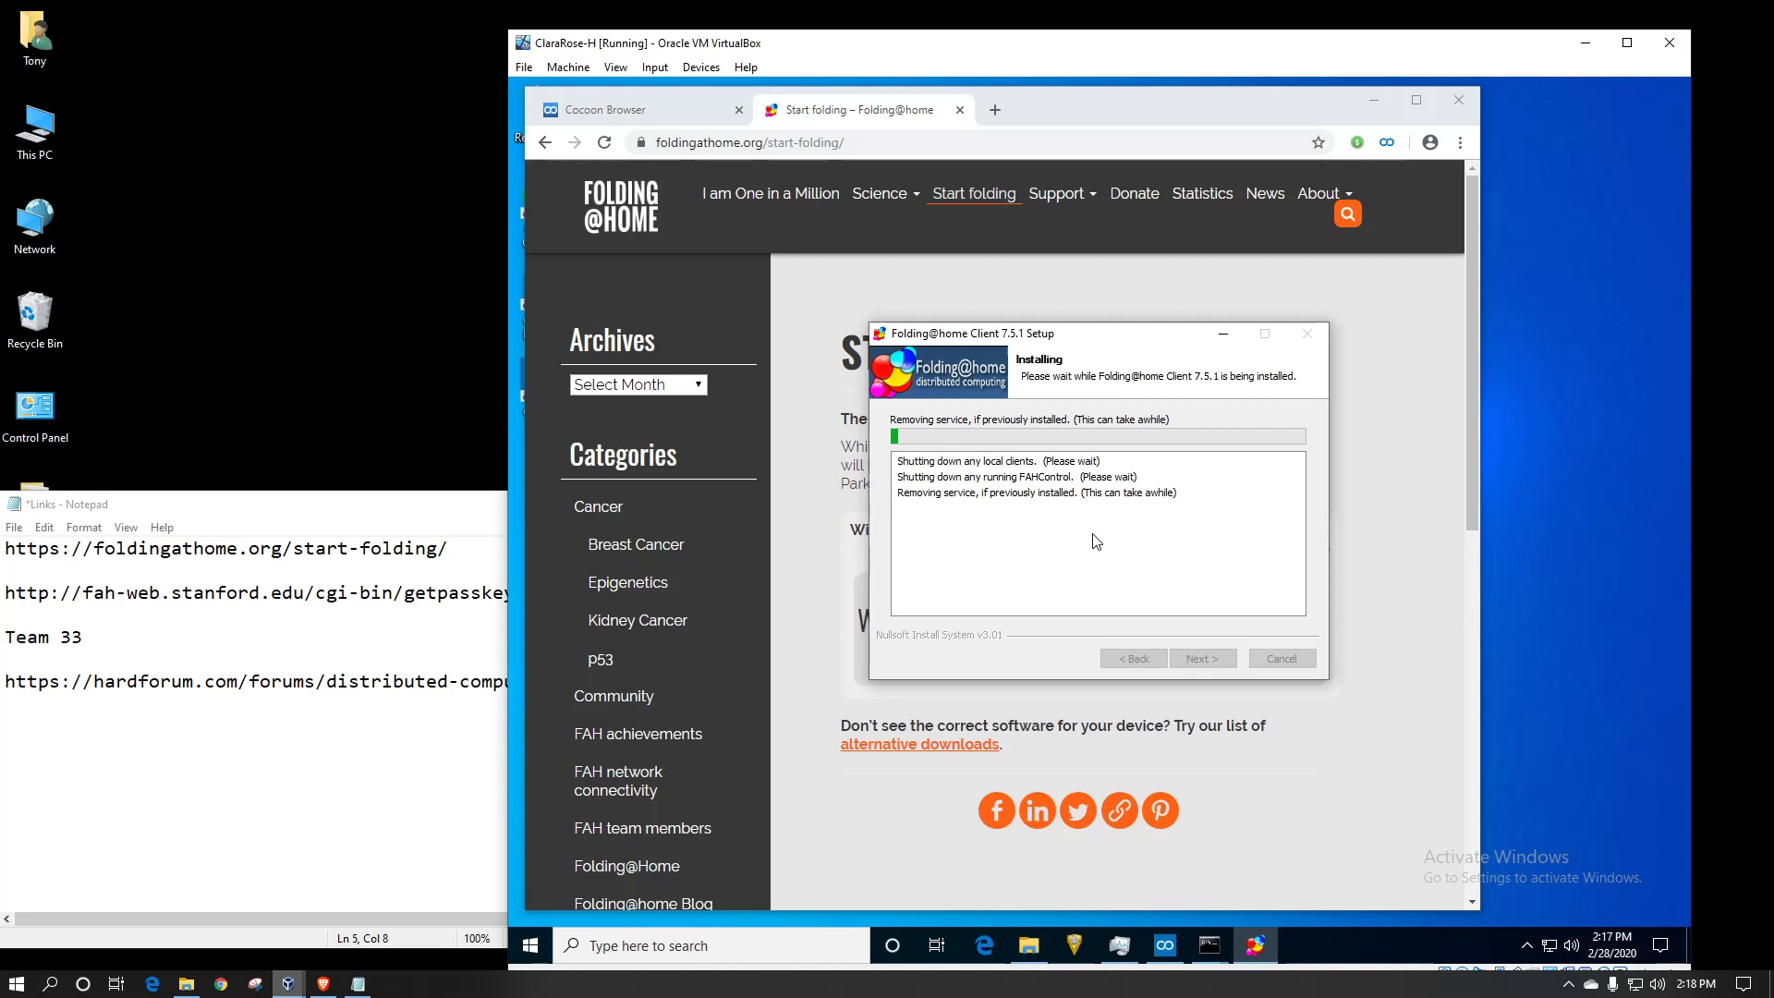
left_click(1378, 102)
left_click(1378, 101)
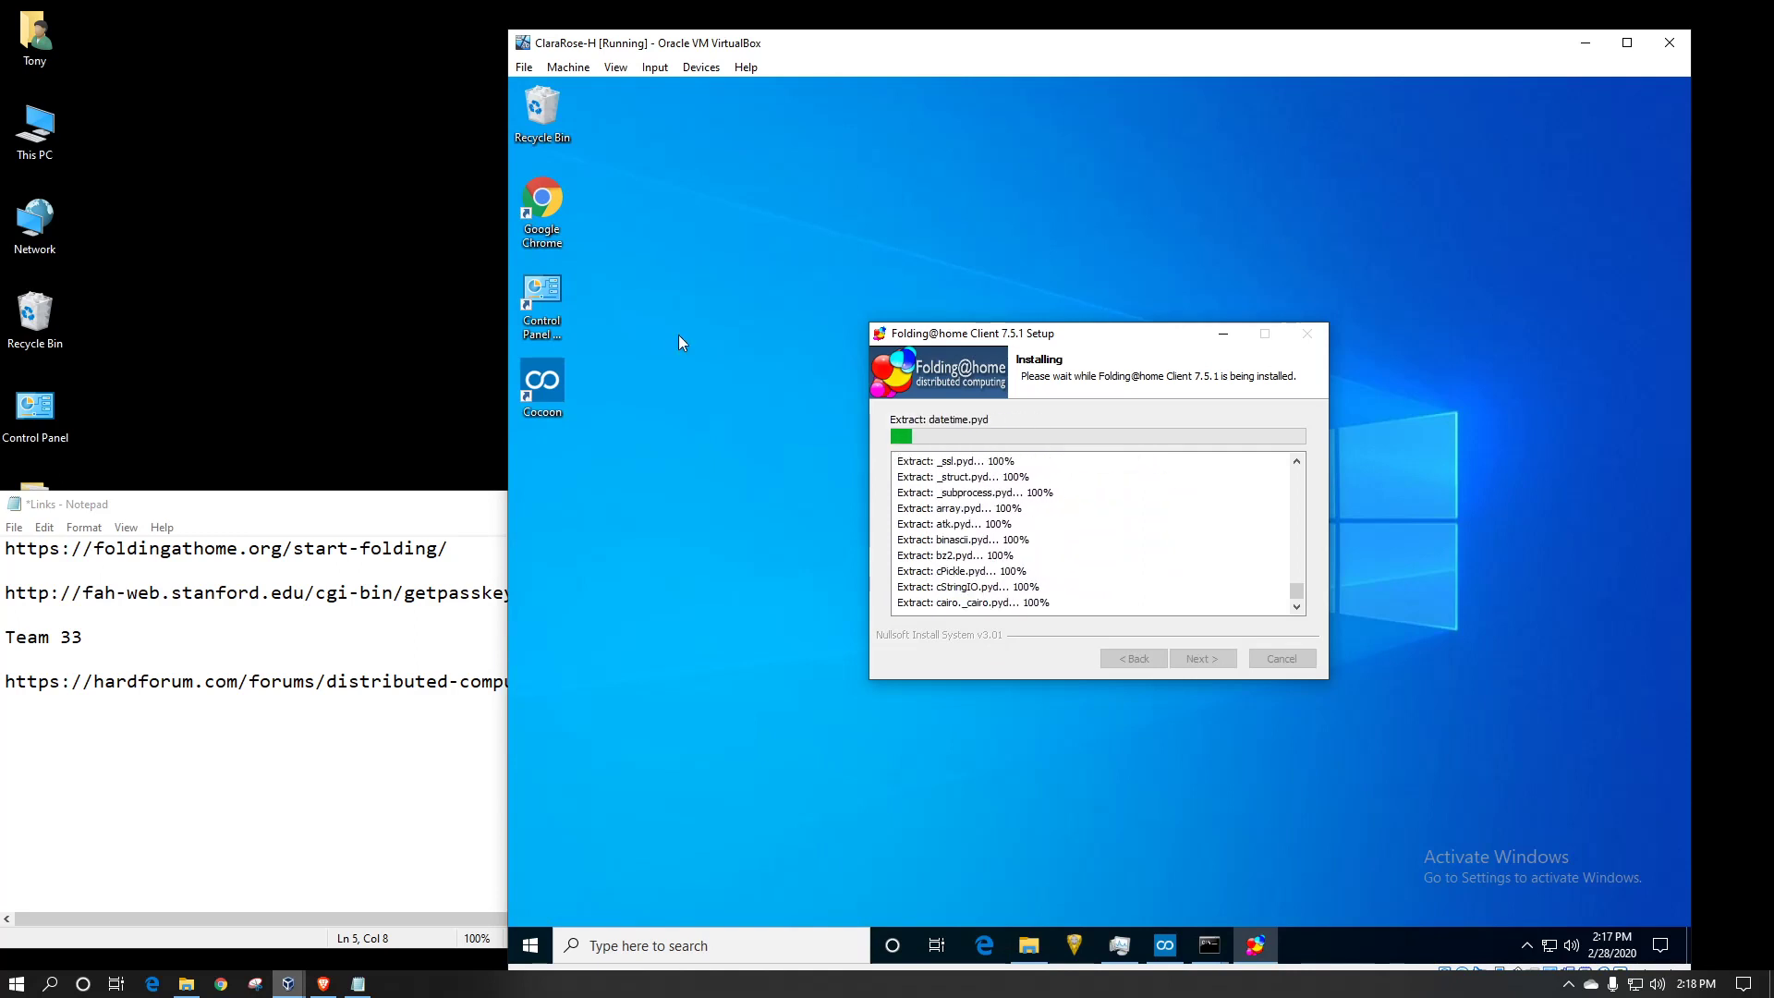
Step: Highlight the getpasskey.py link in the Links notes and finish the Folding@home setup wizard
left_click(368, 514)
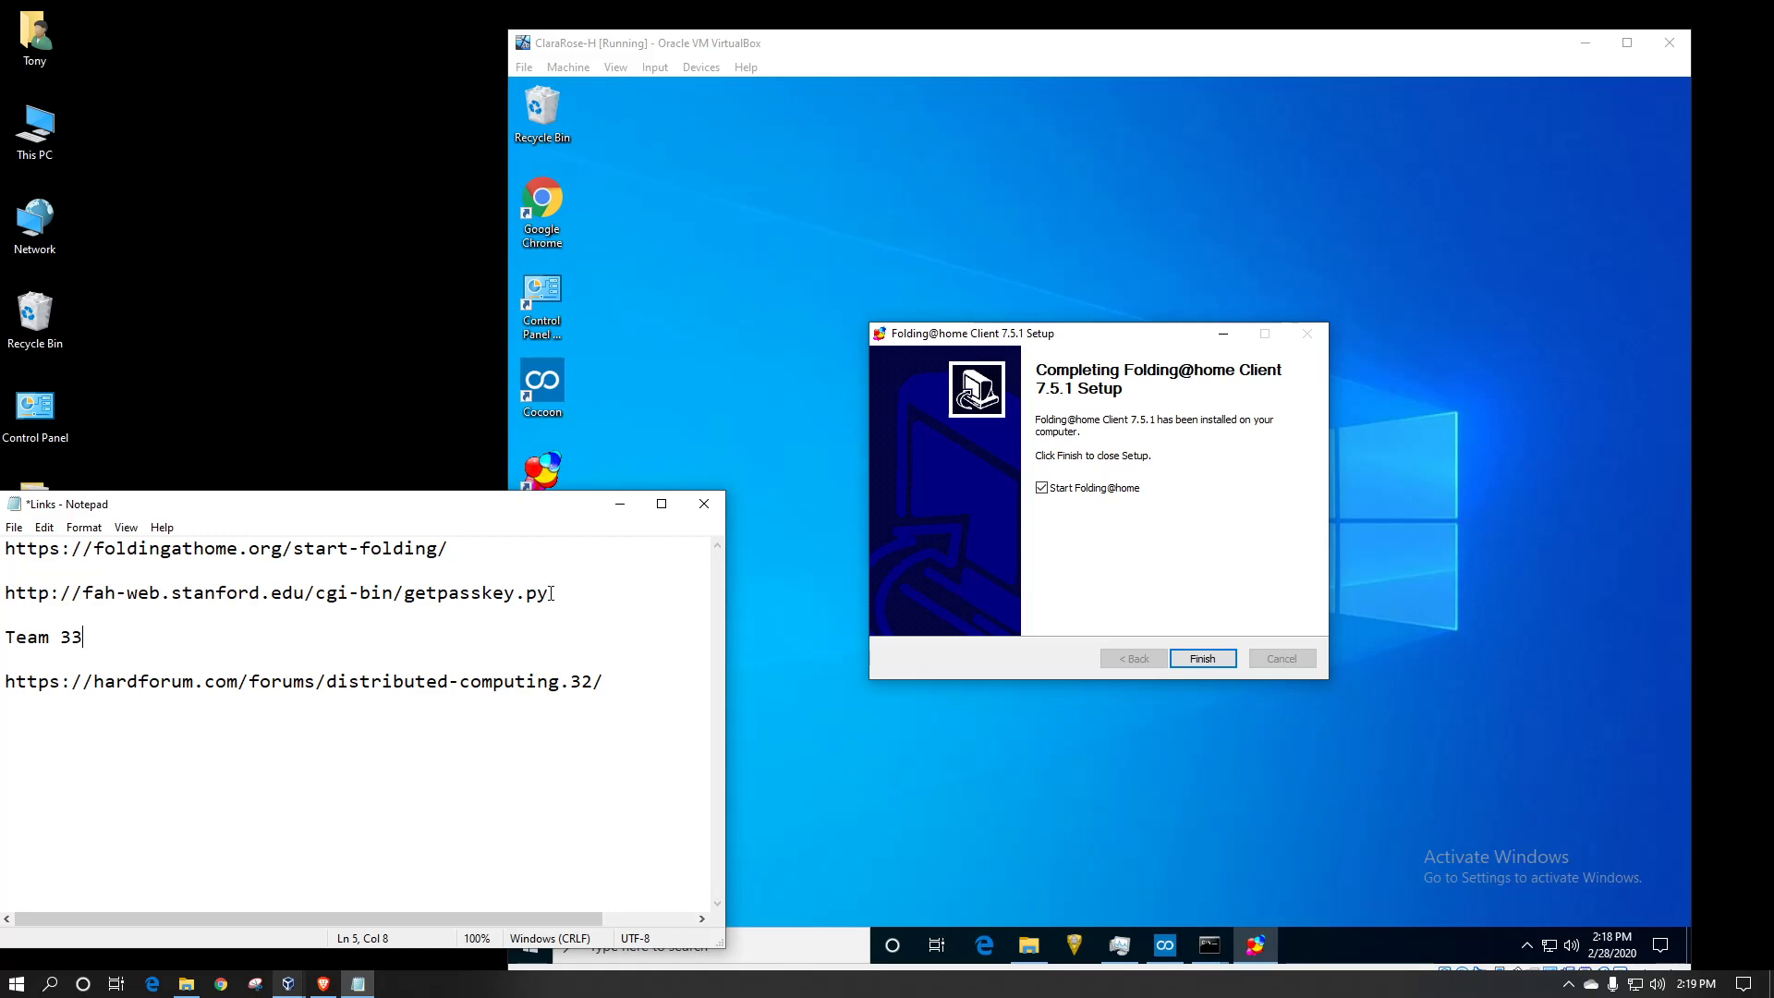
left_click_drag(553, 592, 3, 593)
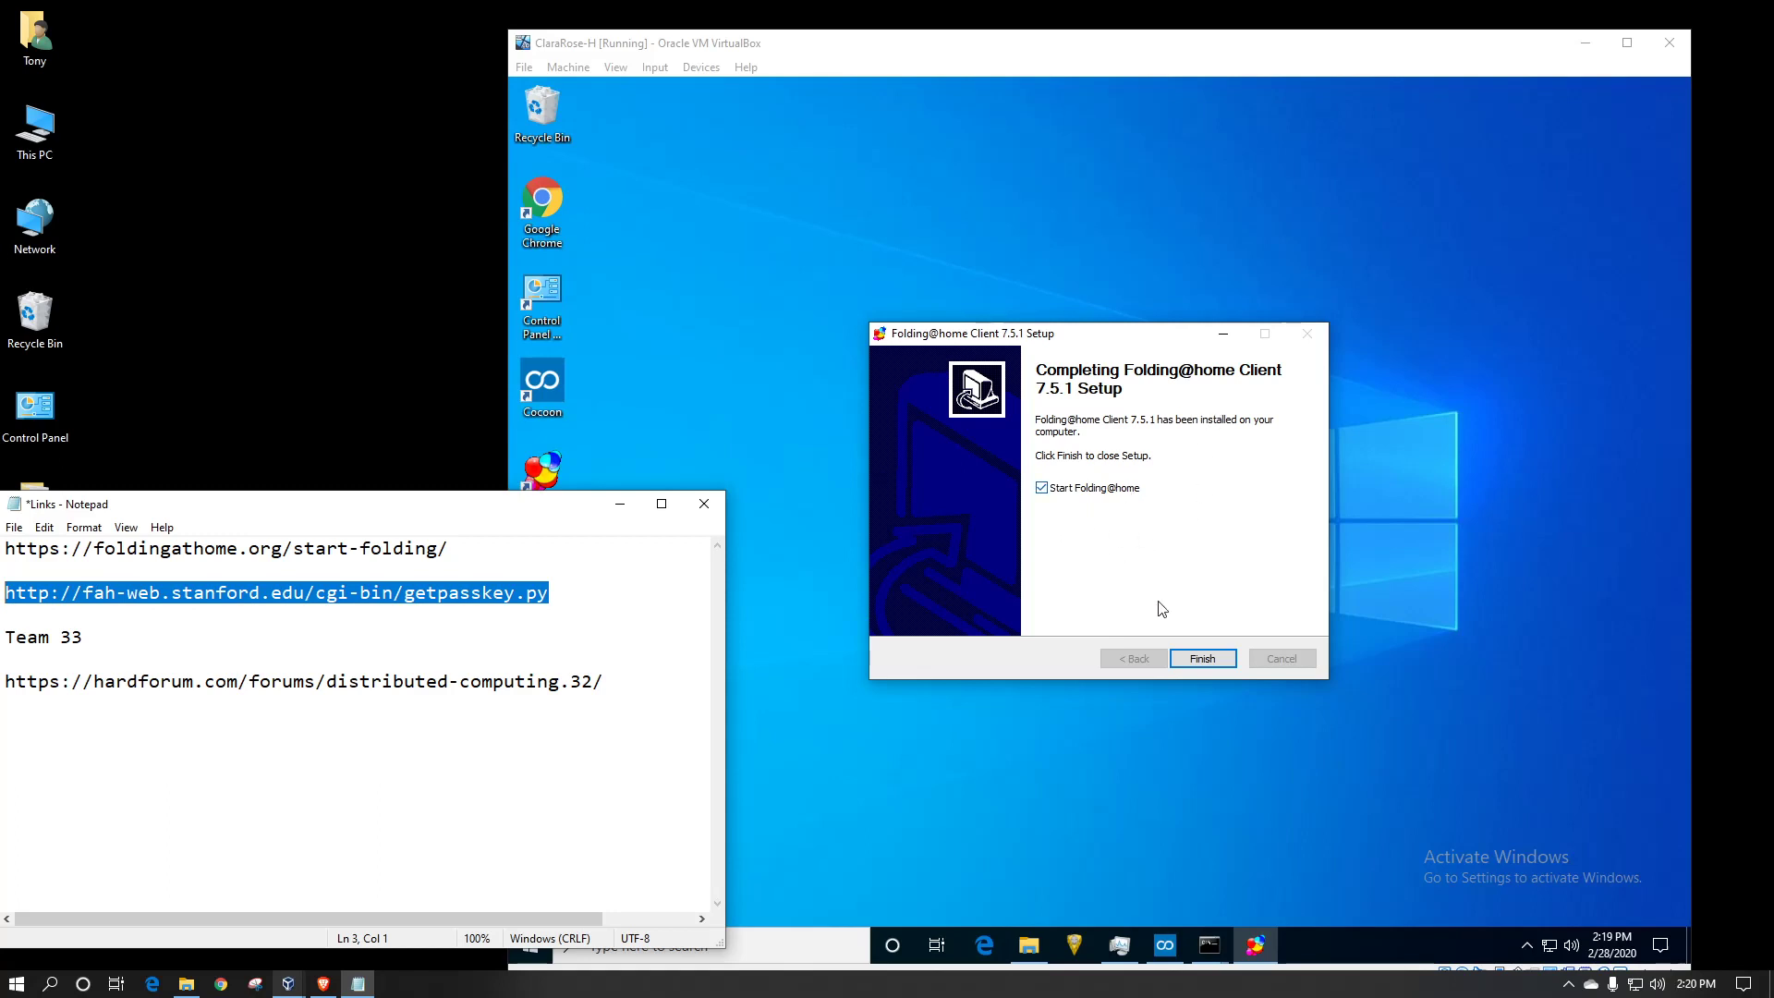
left_click(1203, 664)
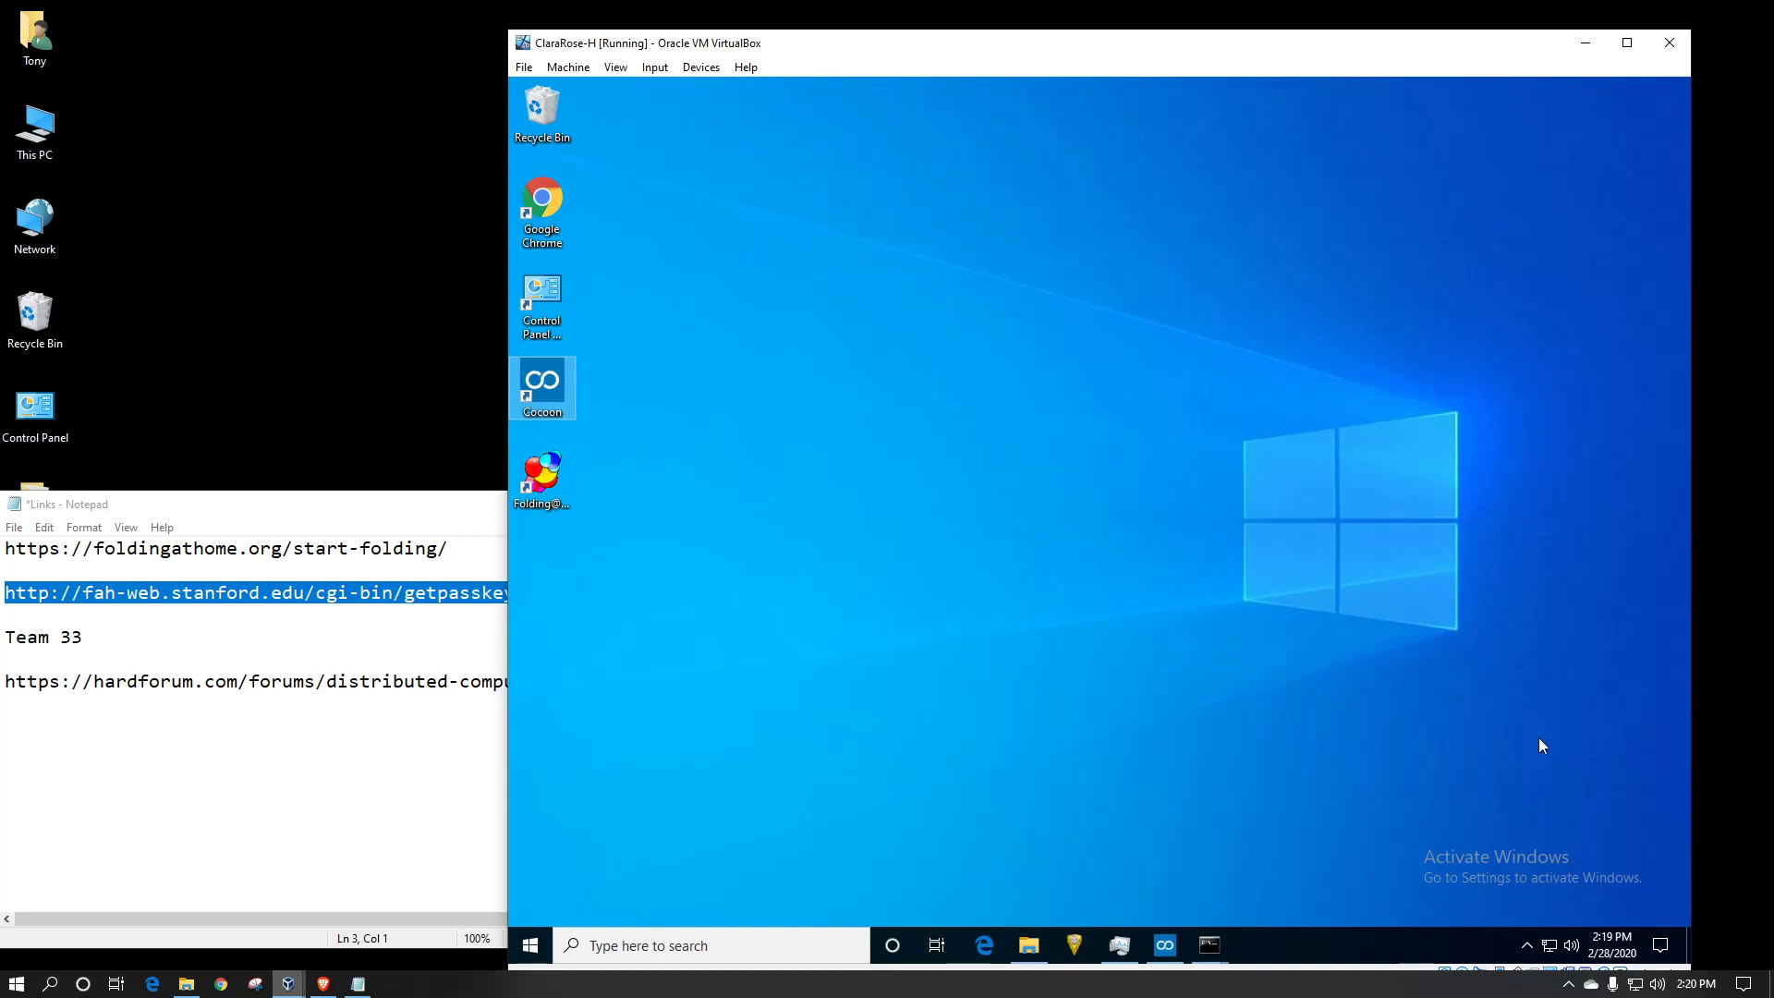
Step: Check the hidden tray icons and the Task Manager process list for a running Folding@home client
left_click(1533, 941)
left_click(1351, 873)
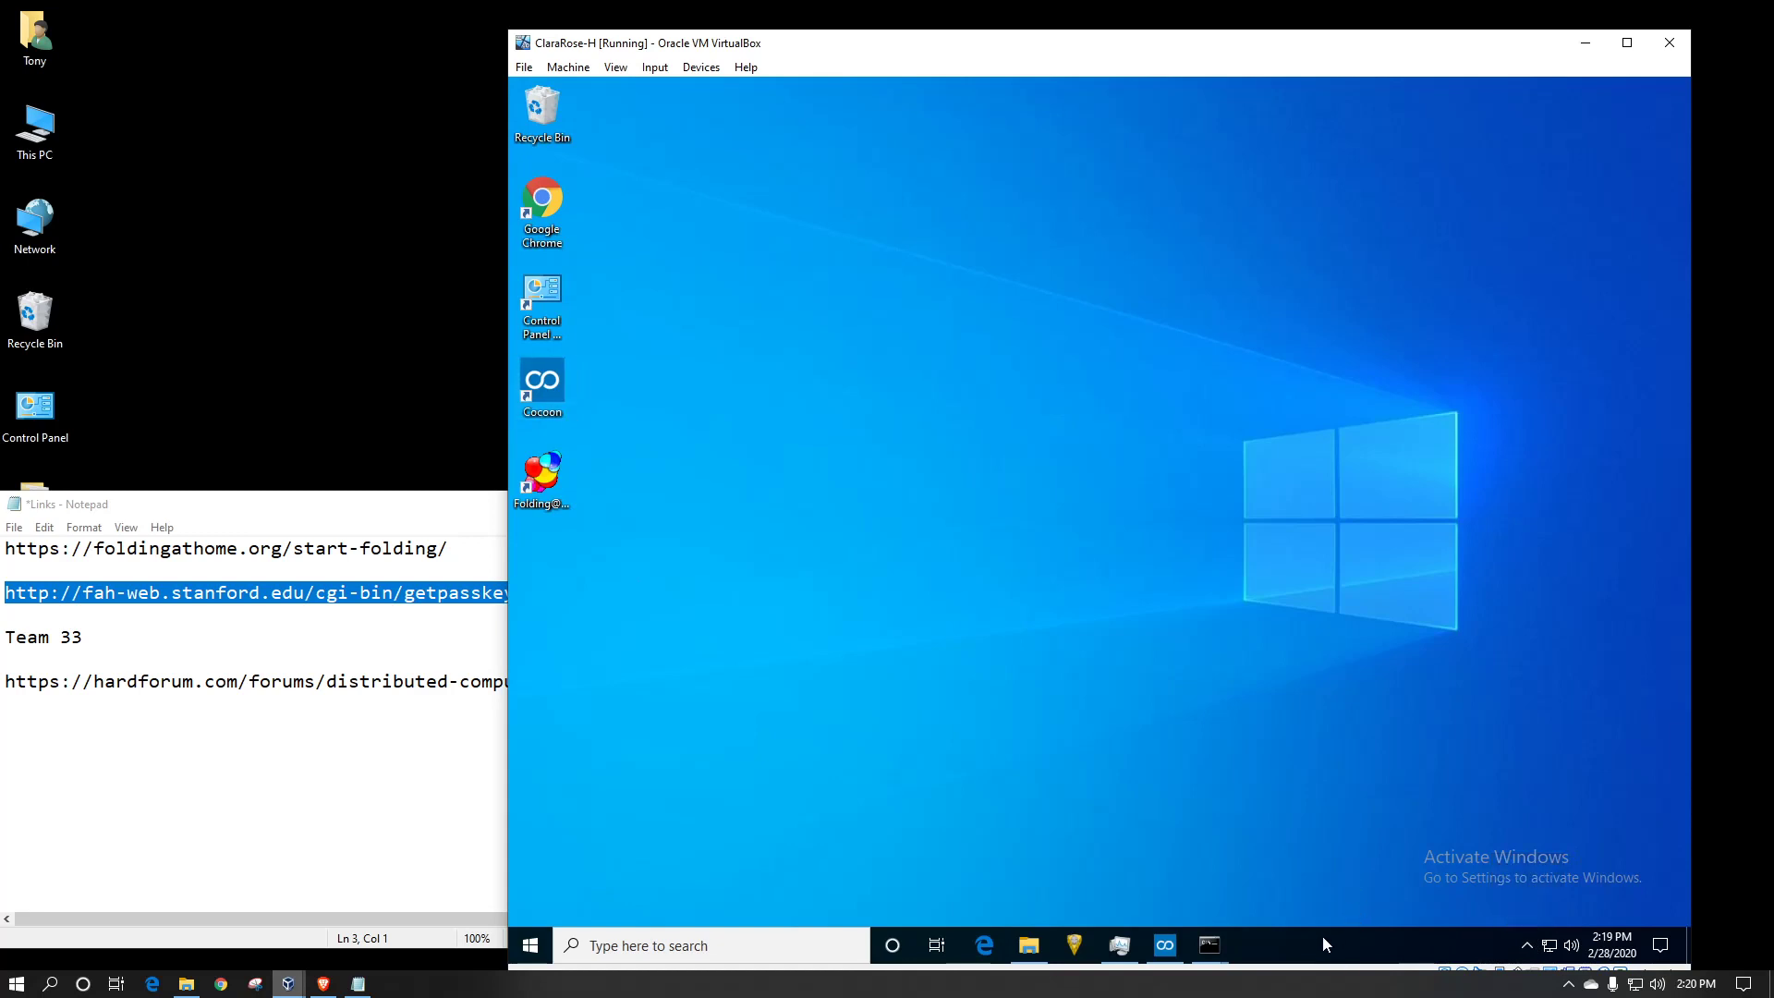
right_click(1322, 935)
left_click(1380, 855)
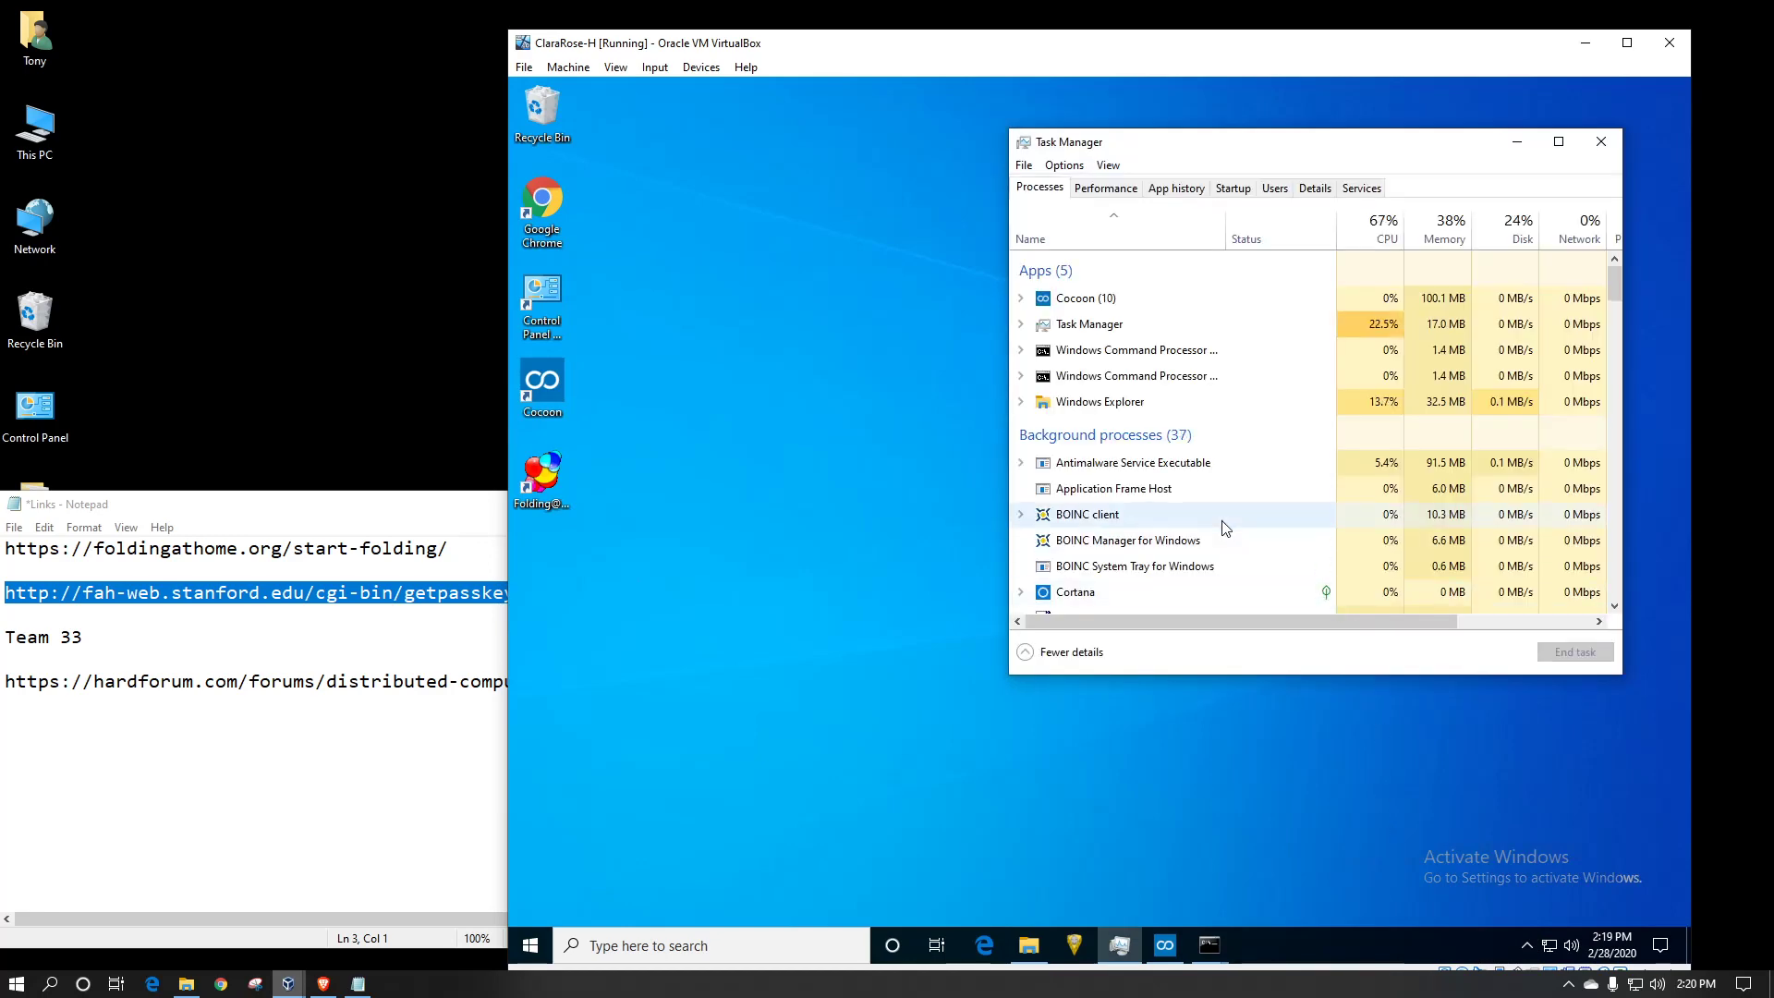
scroll(1224, 527, "down", 4)
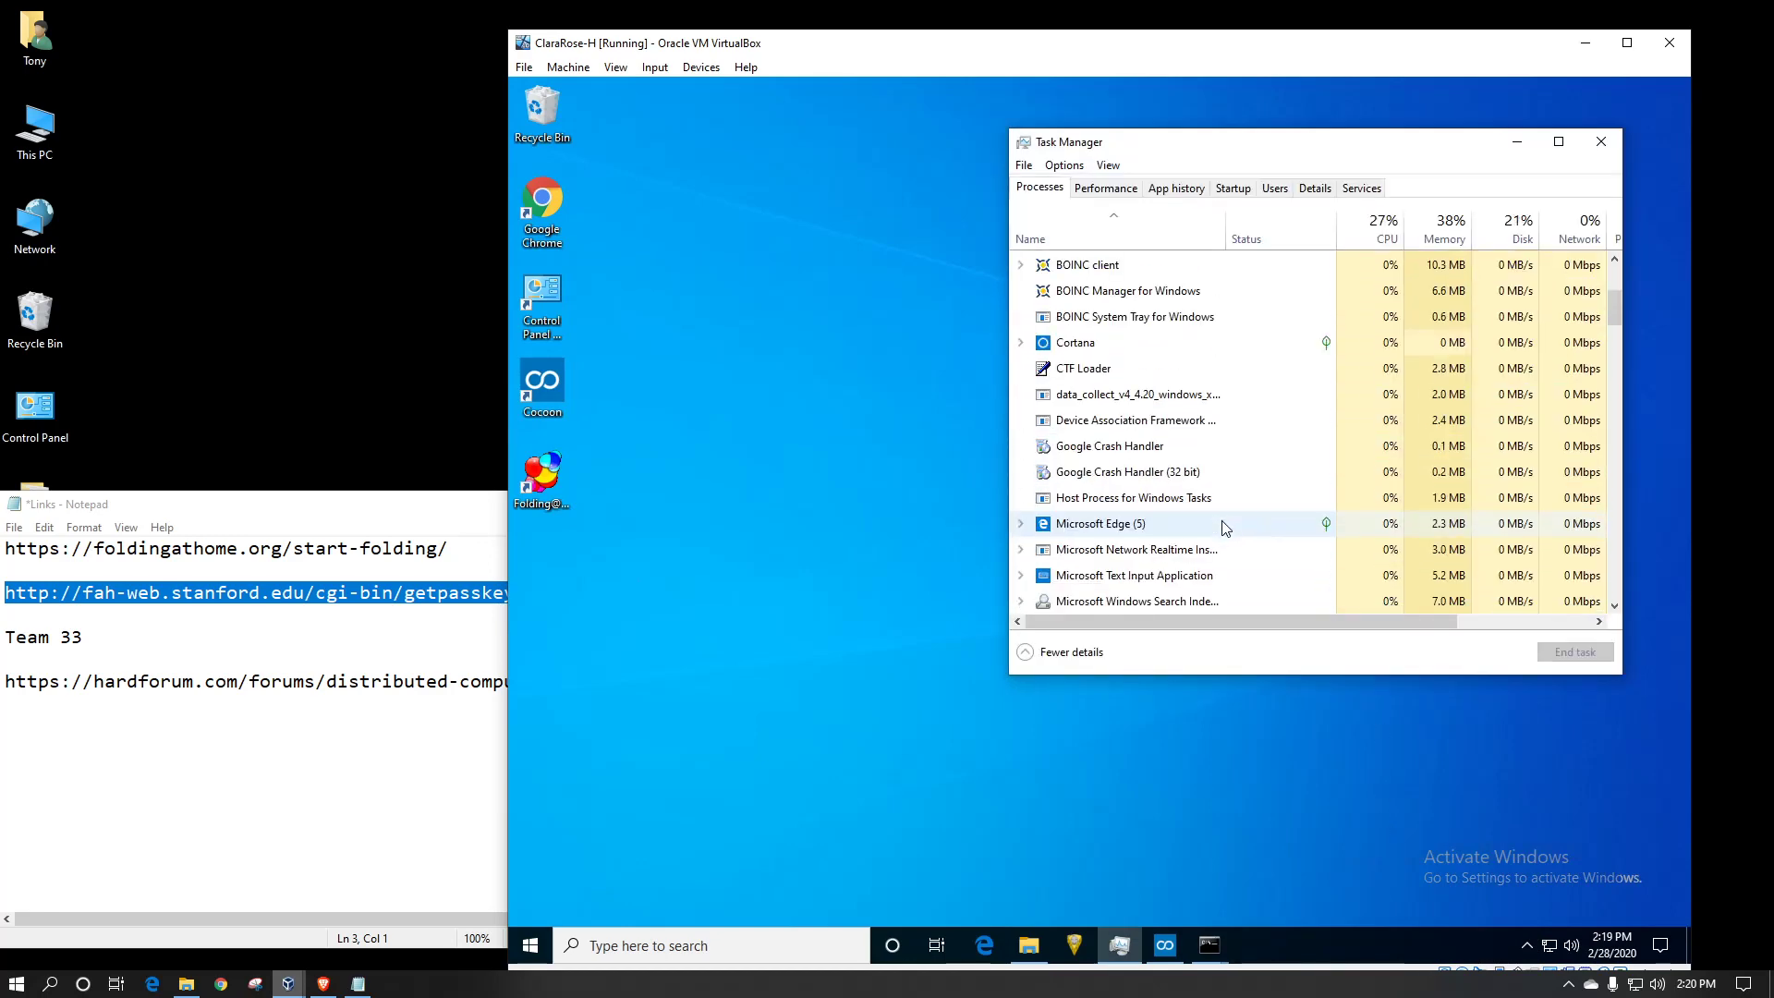
scroll(1225, 526, "down", 7)
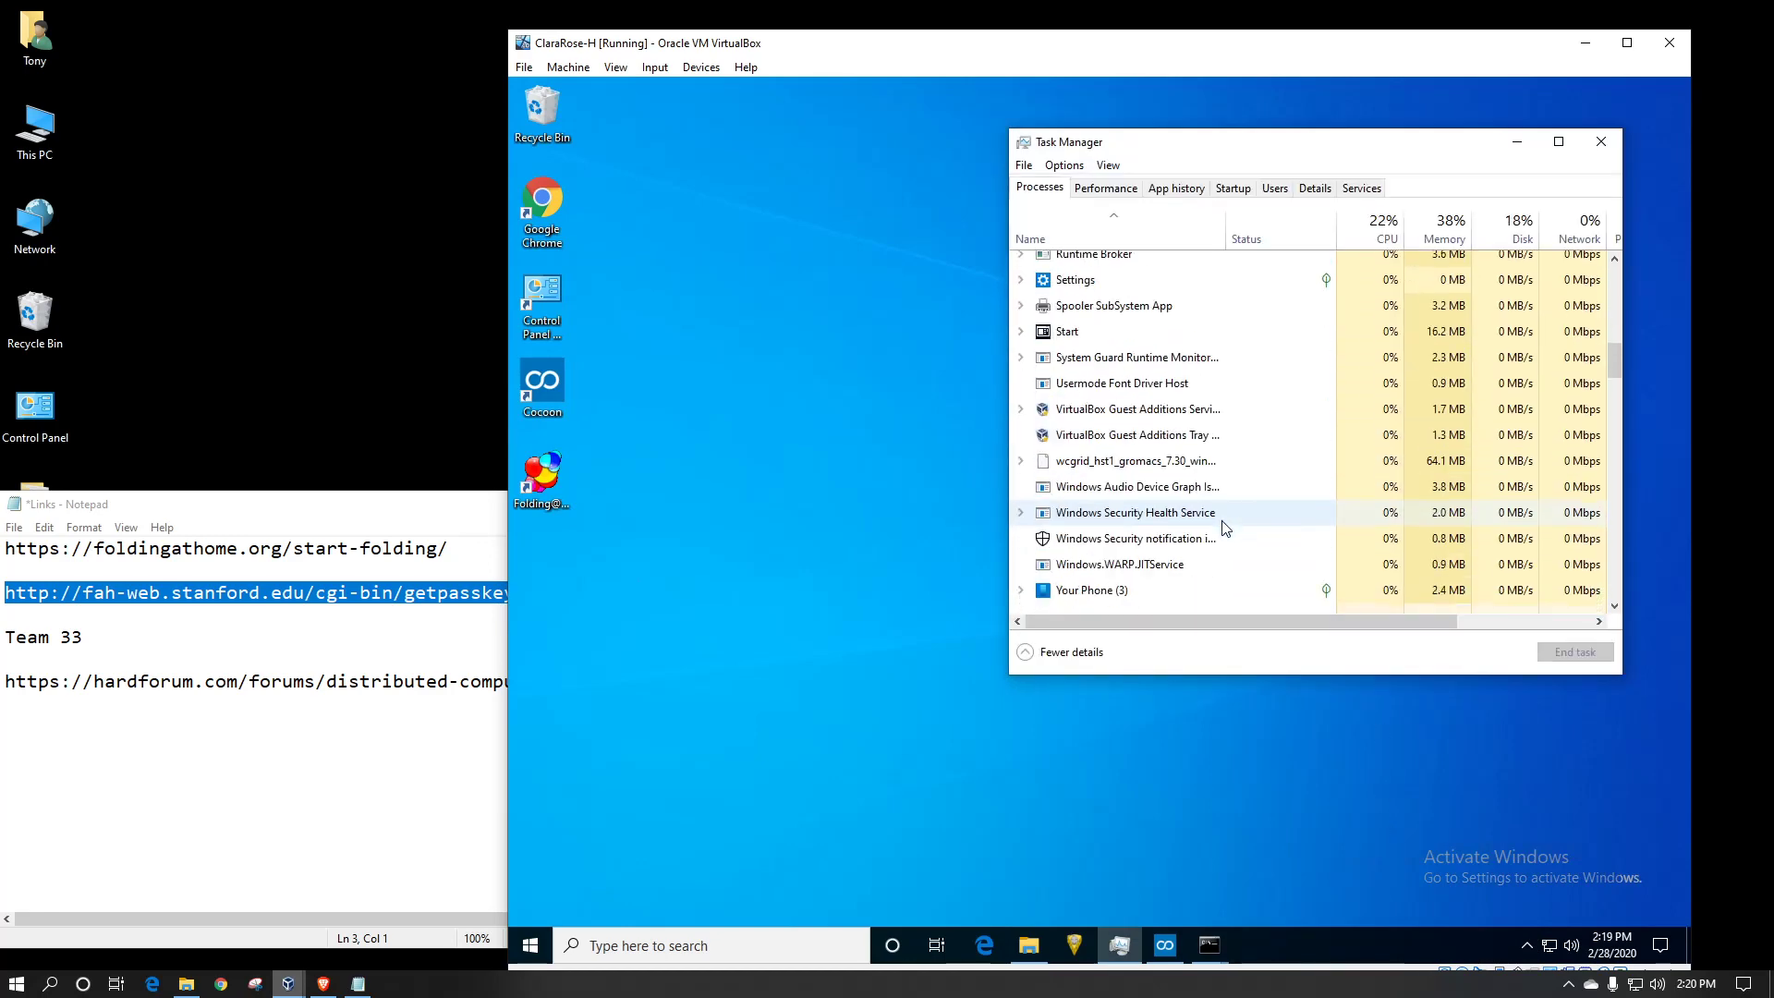
scroll(1224, 527, "down", 6)
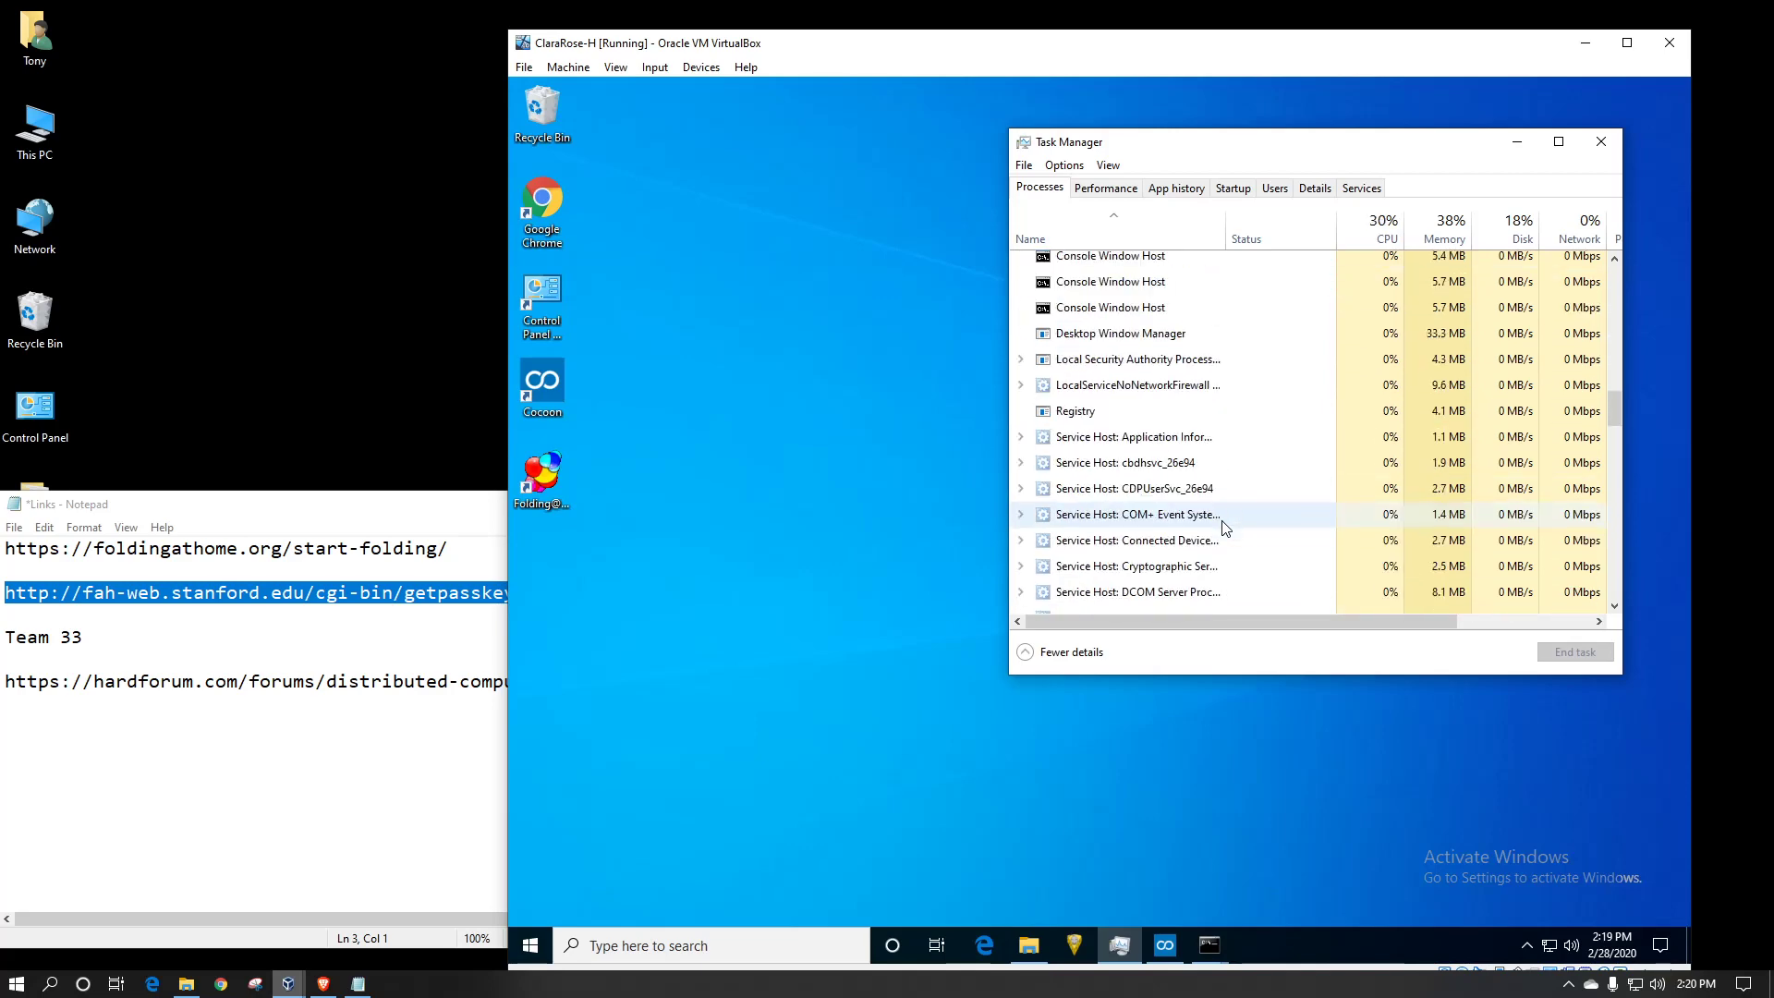
scroll(1224, 527, "up", 10)
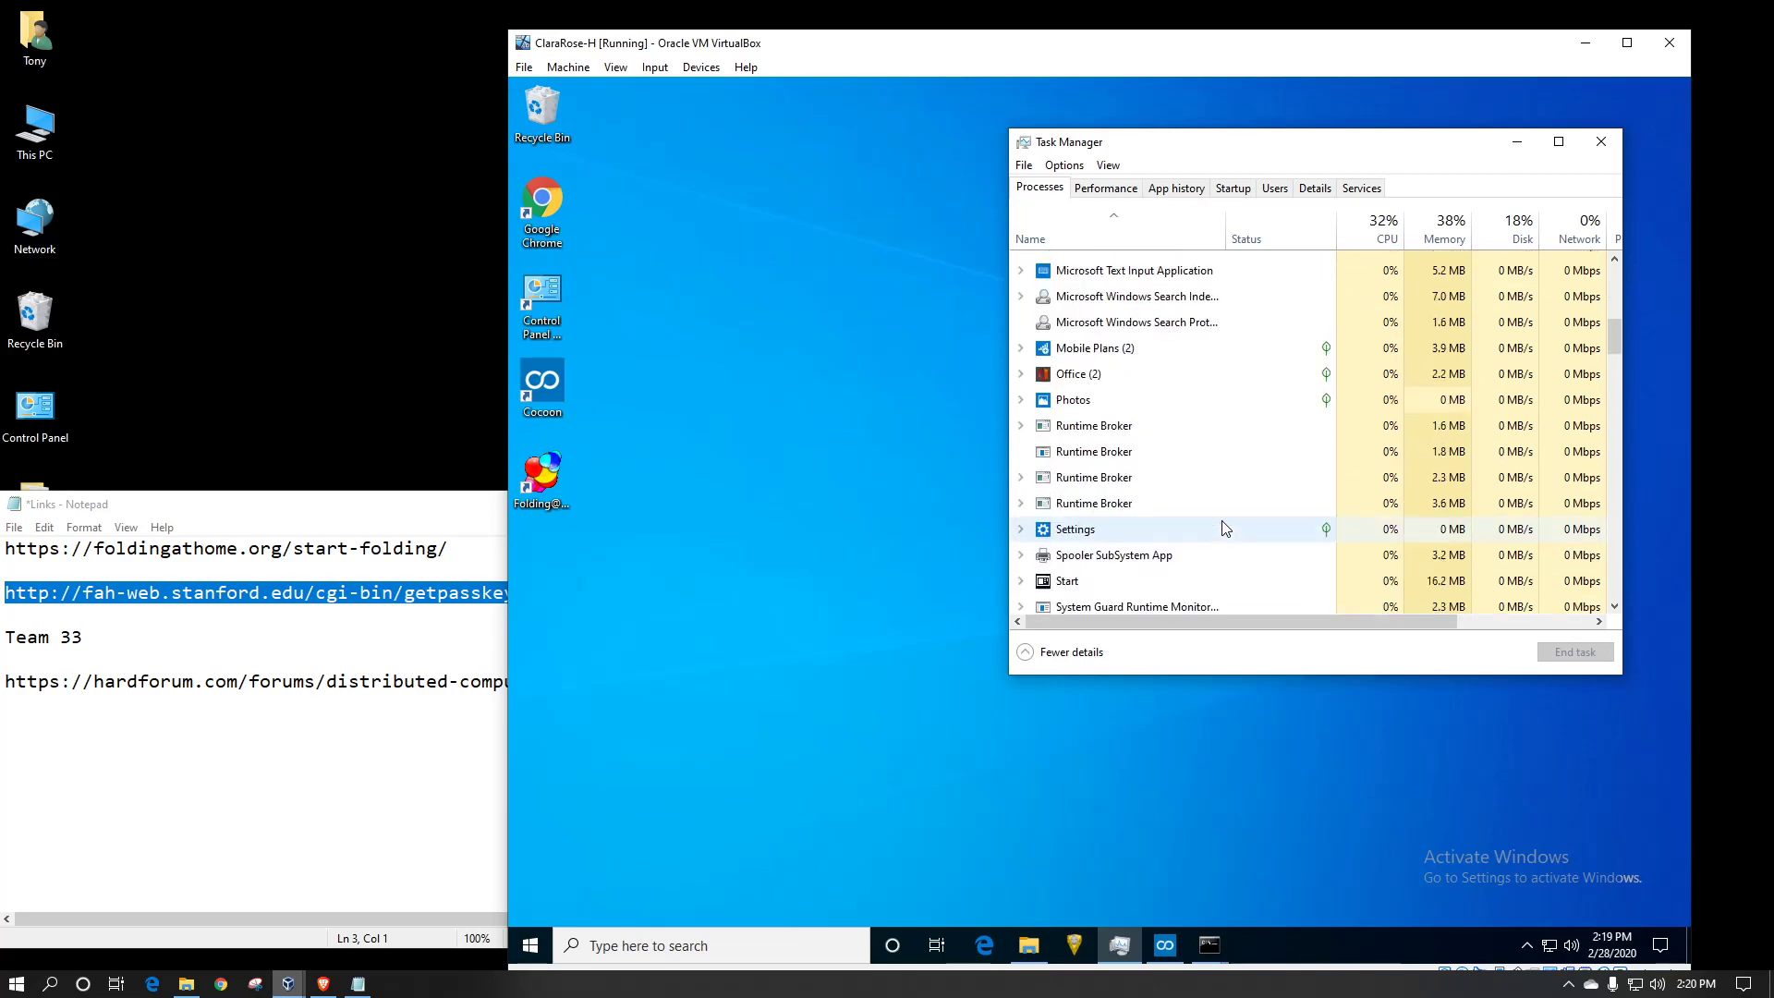
scroll(1224, 525, "up", 8)
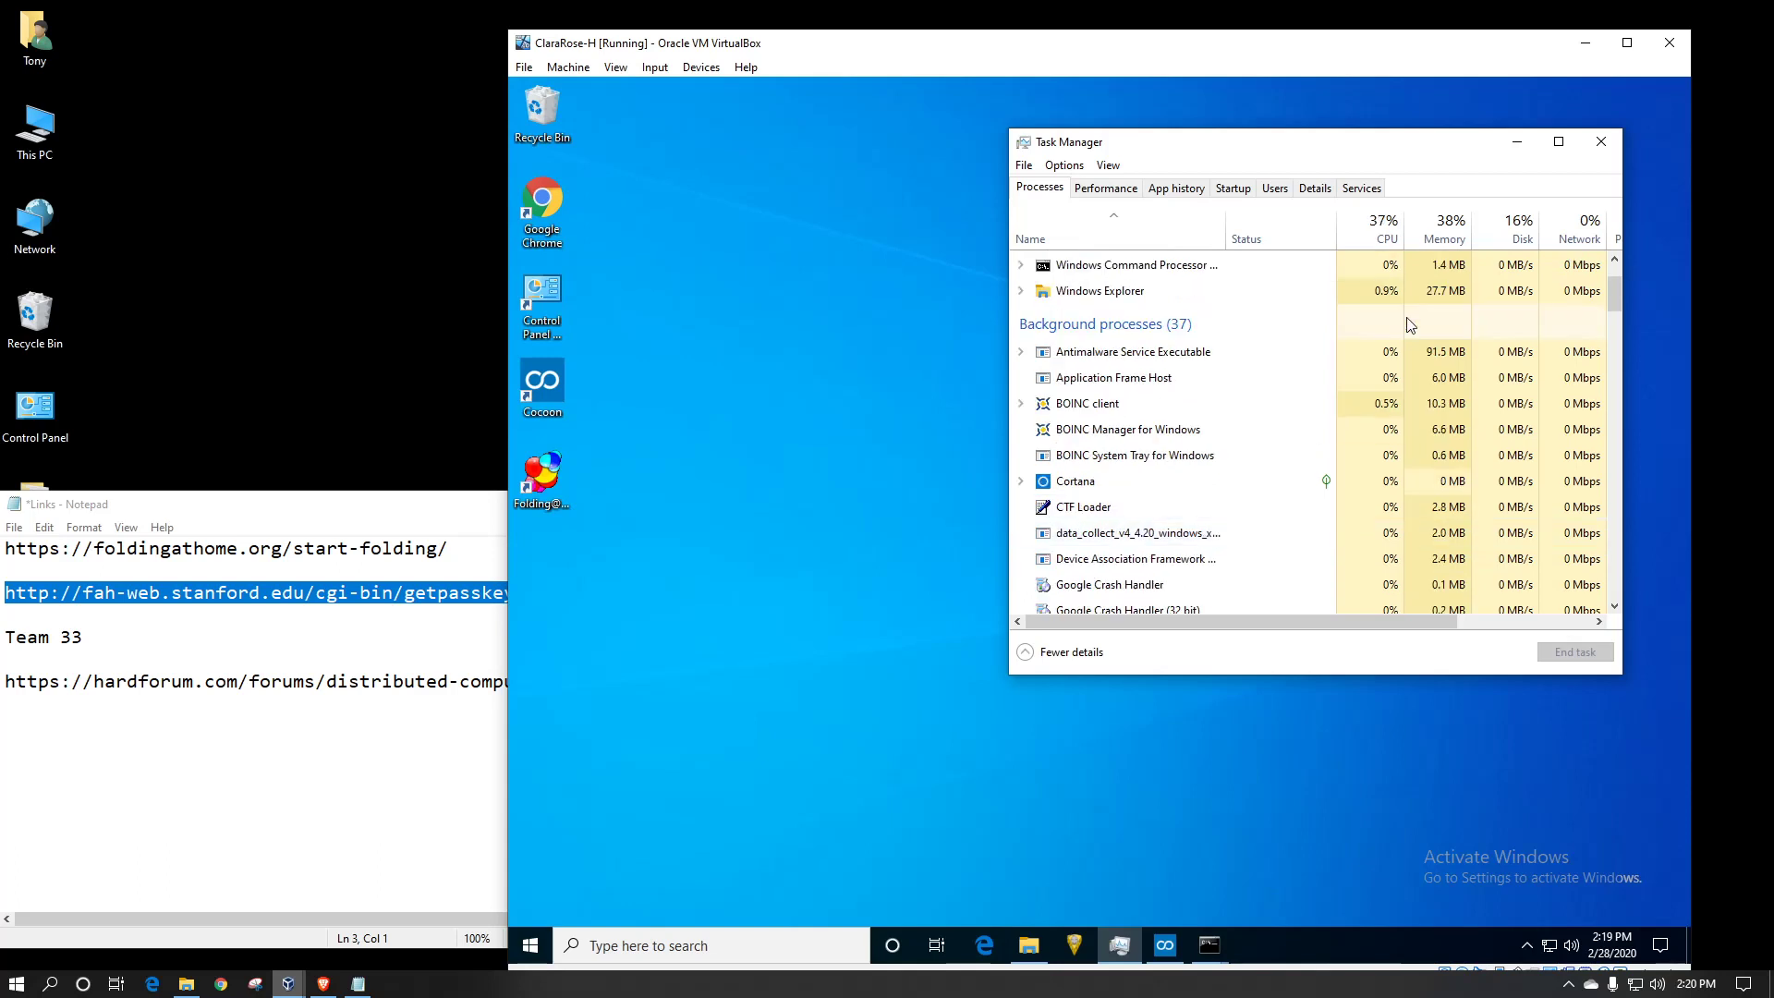
Step: Launch Folding@home from its desktop shortcut and locate its icon in the system tray
left_click(554, 473)
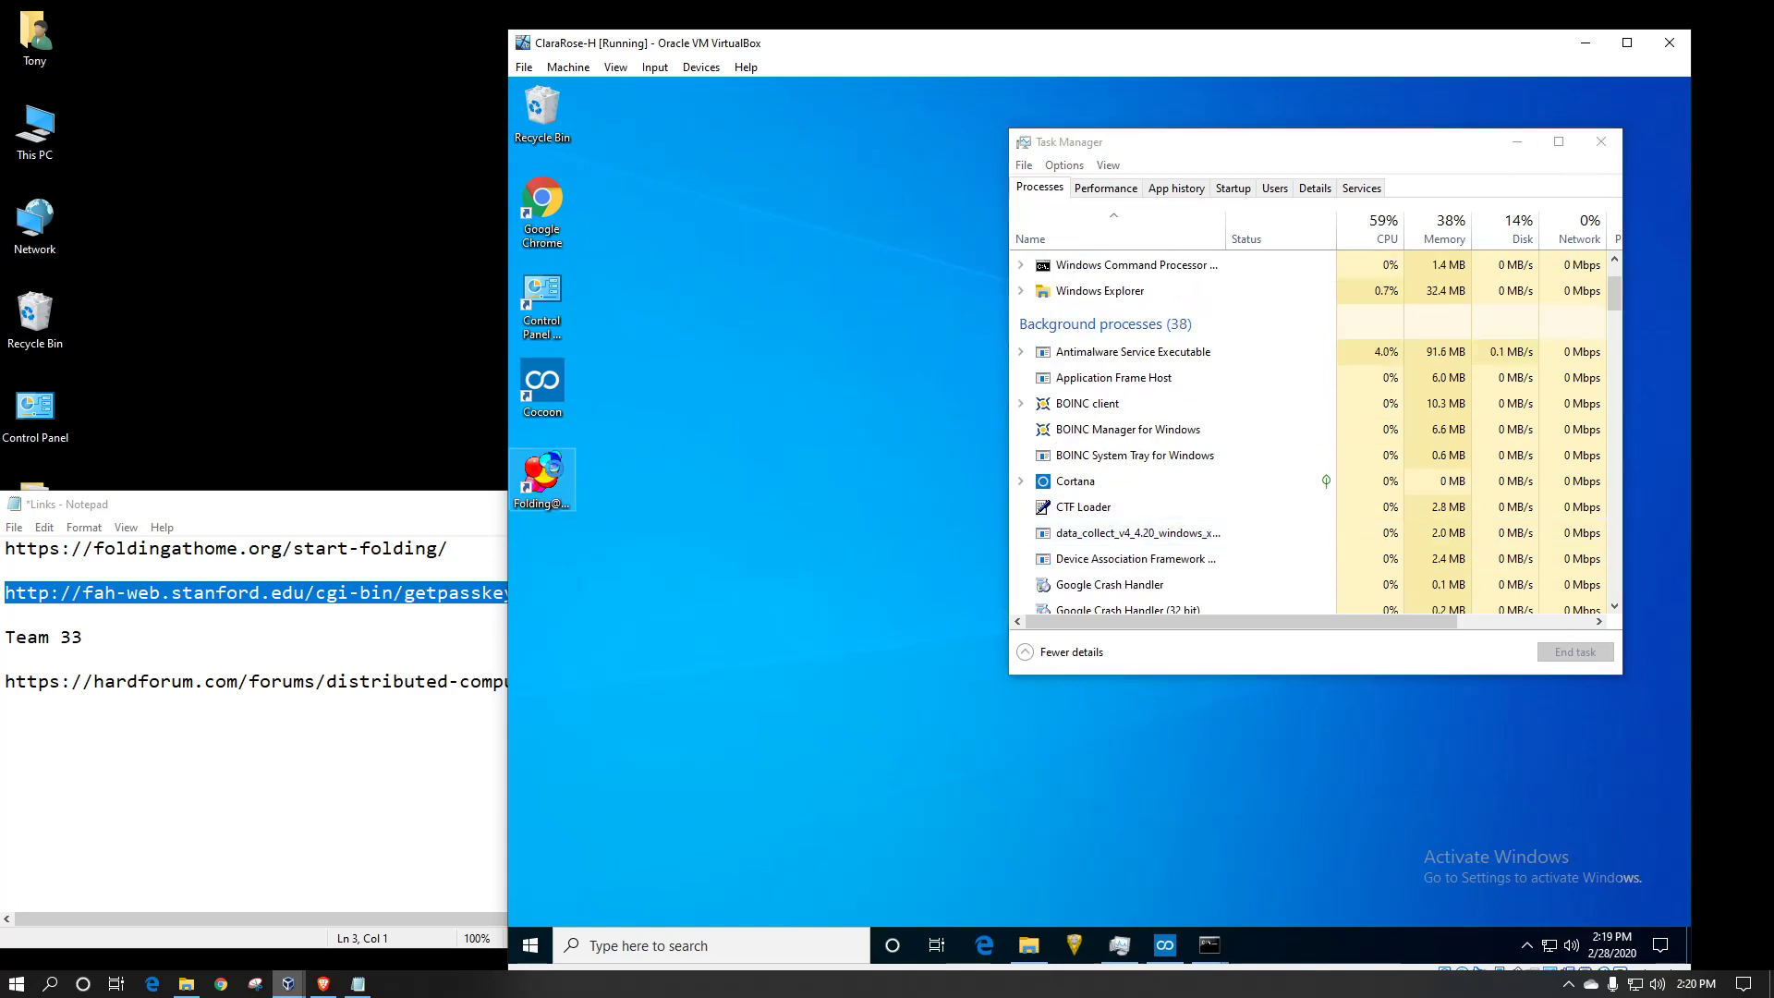
right_click(556, 471)
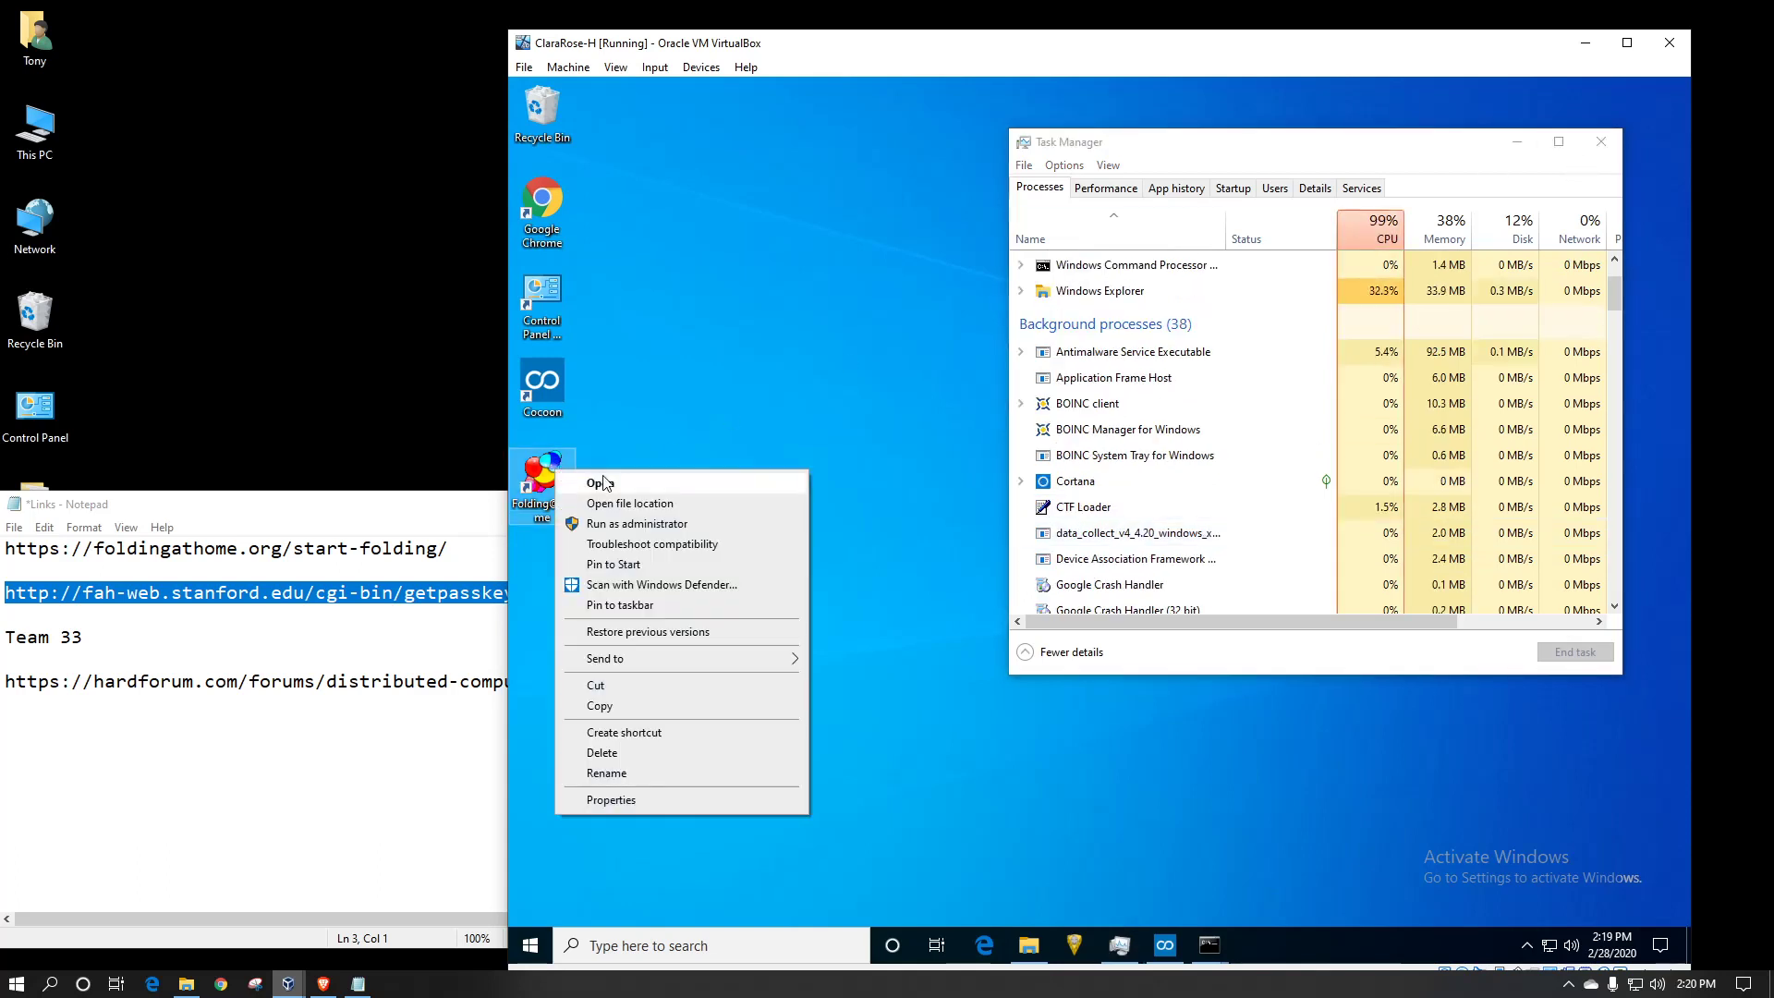
left_click(597, 477)
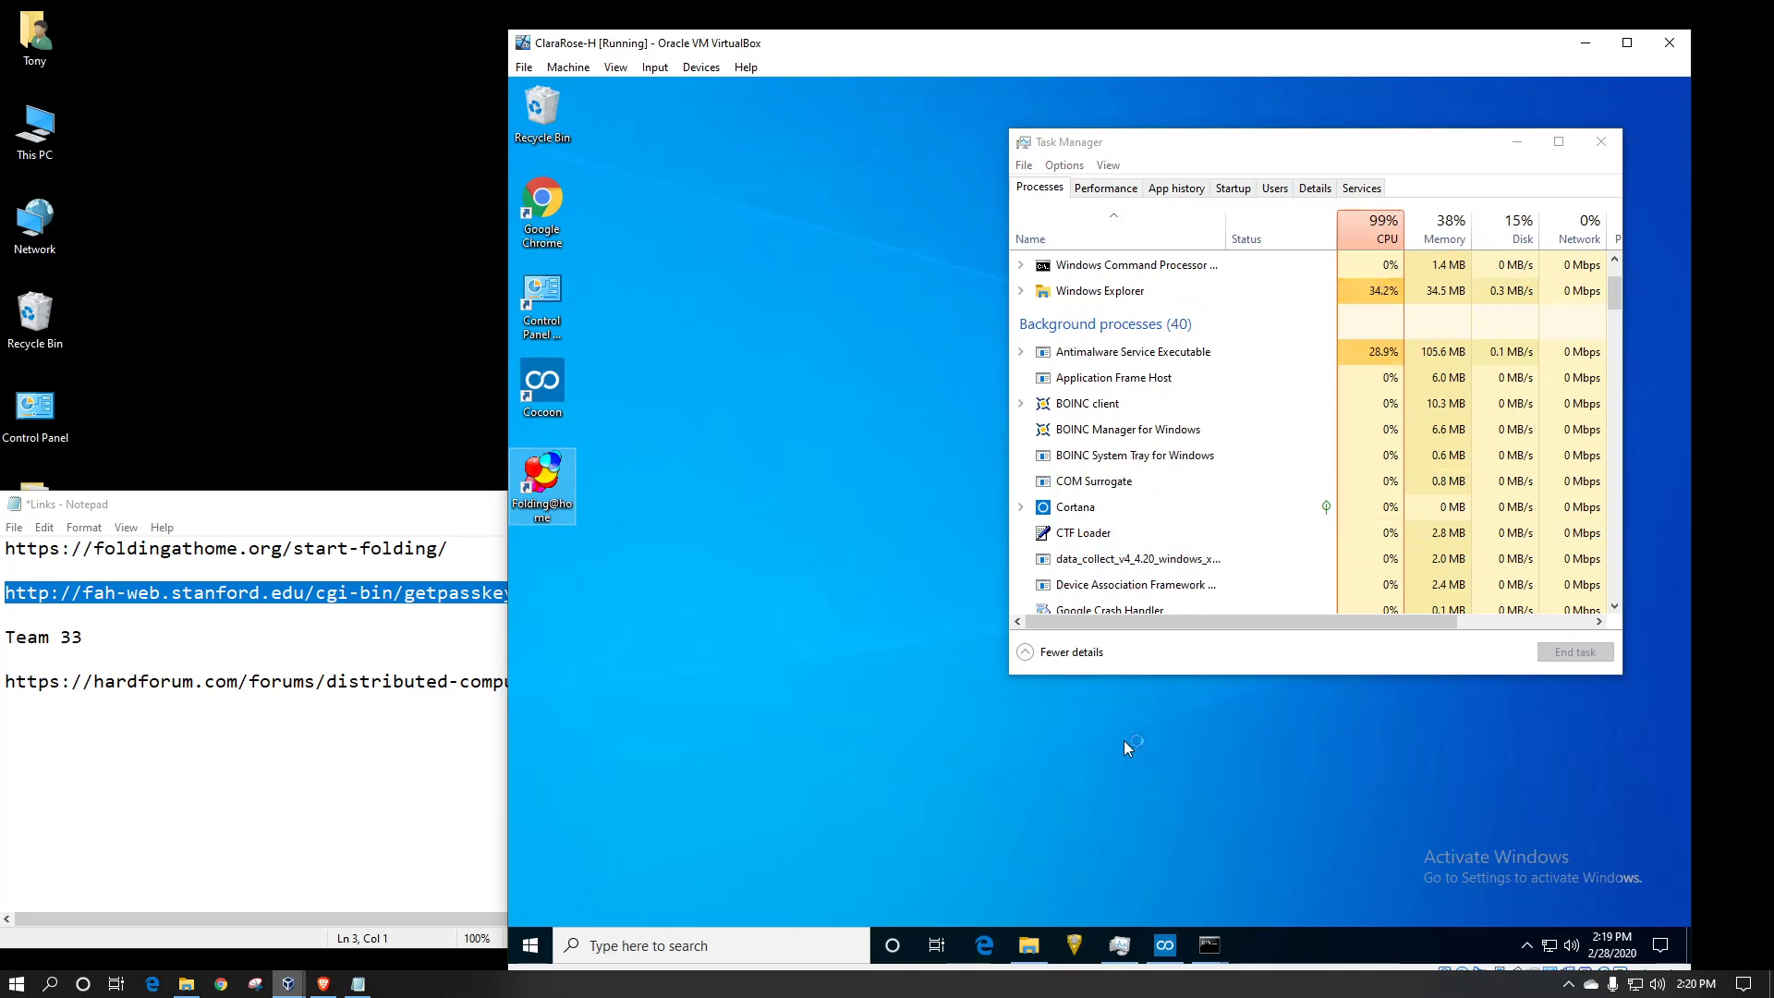
left_click(1526, 946)
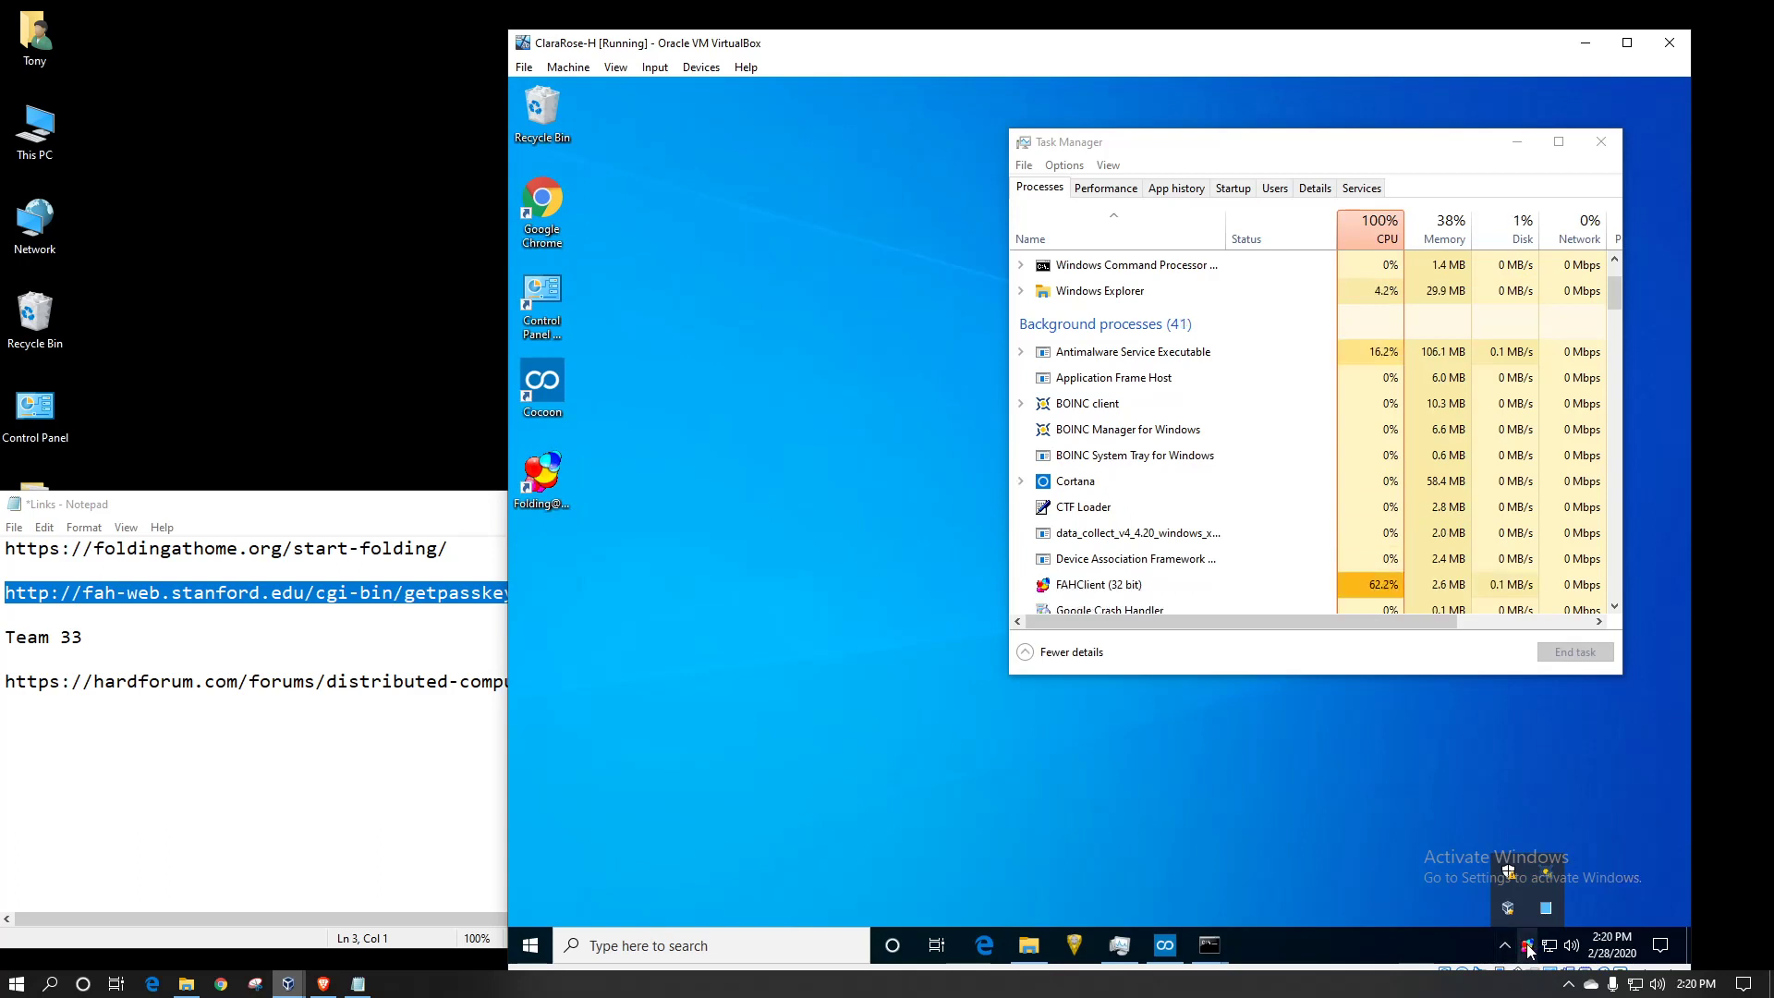
left_click(1527, 948)
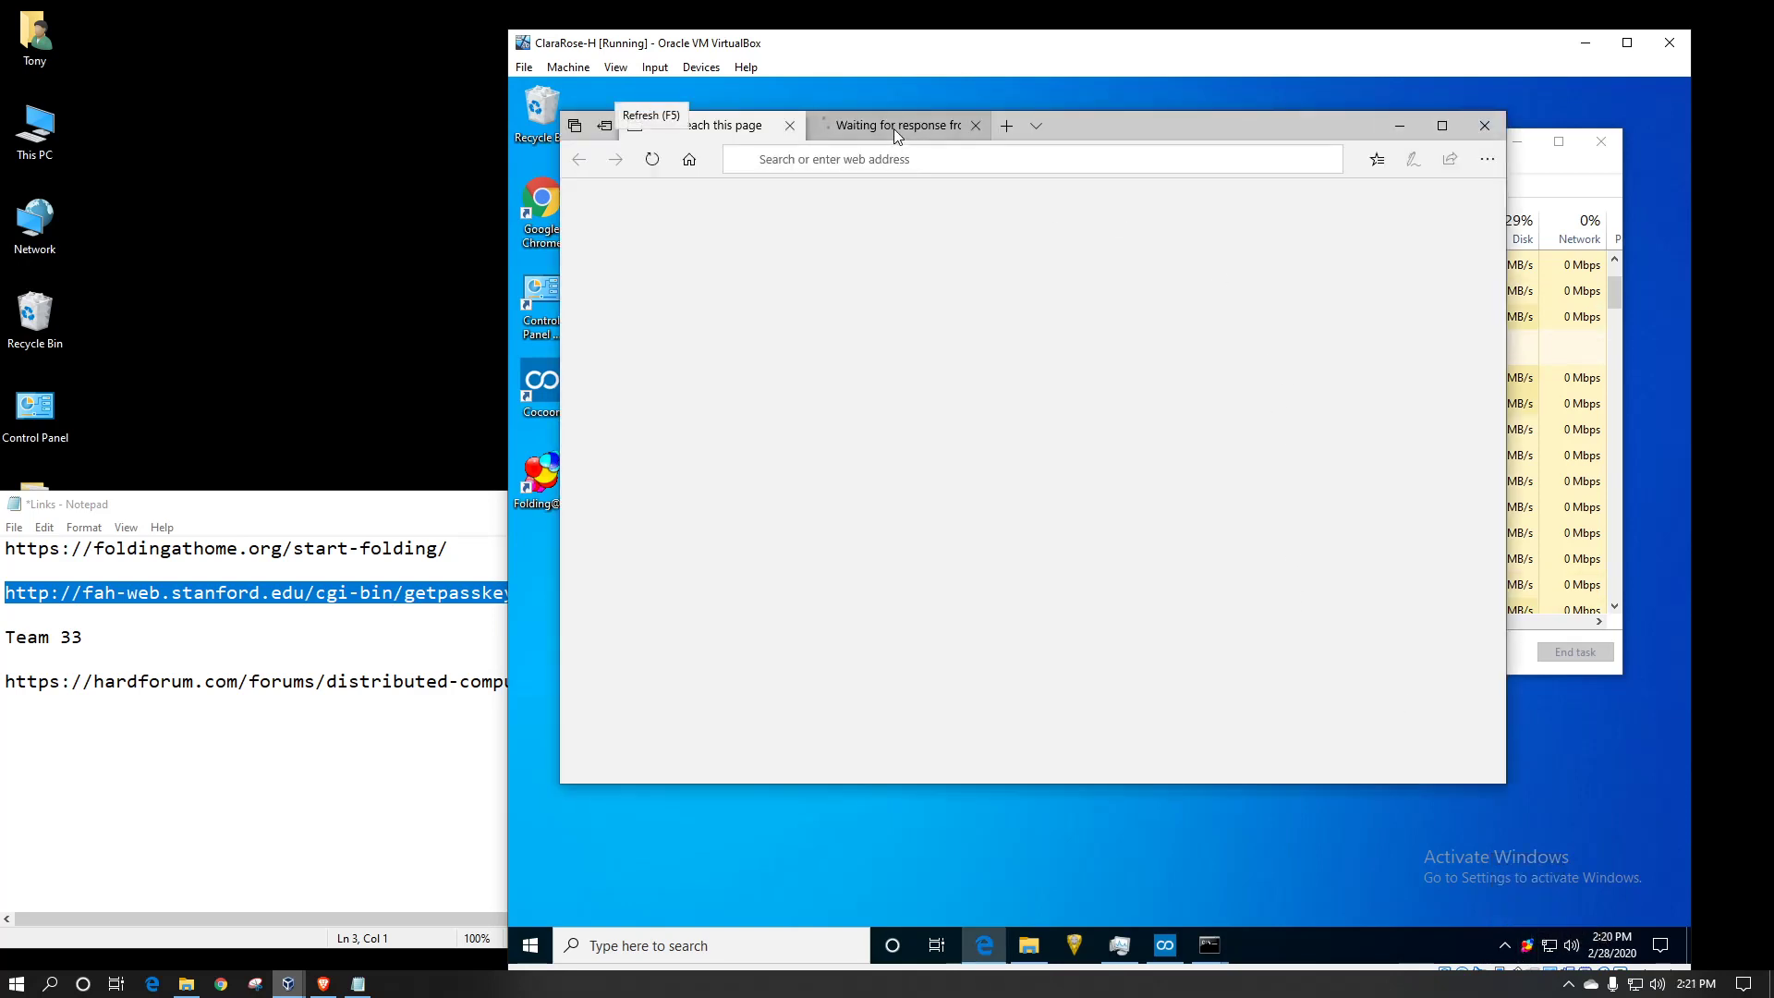
Step: Examine the Folding@home Web Control page for the folding identity, team, points and power settings
left_click(894, 131)
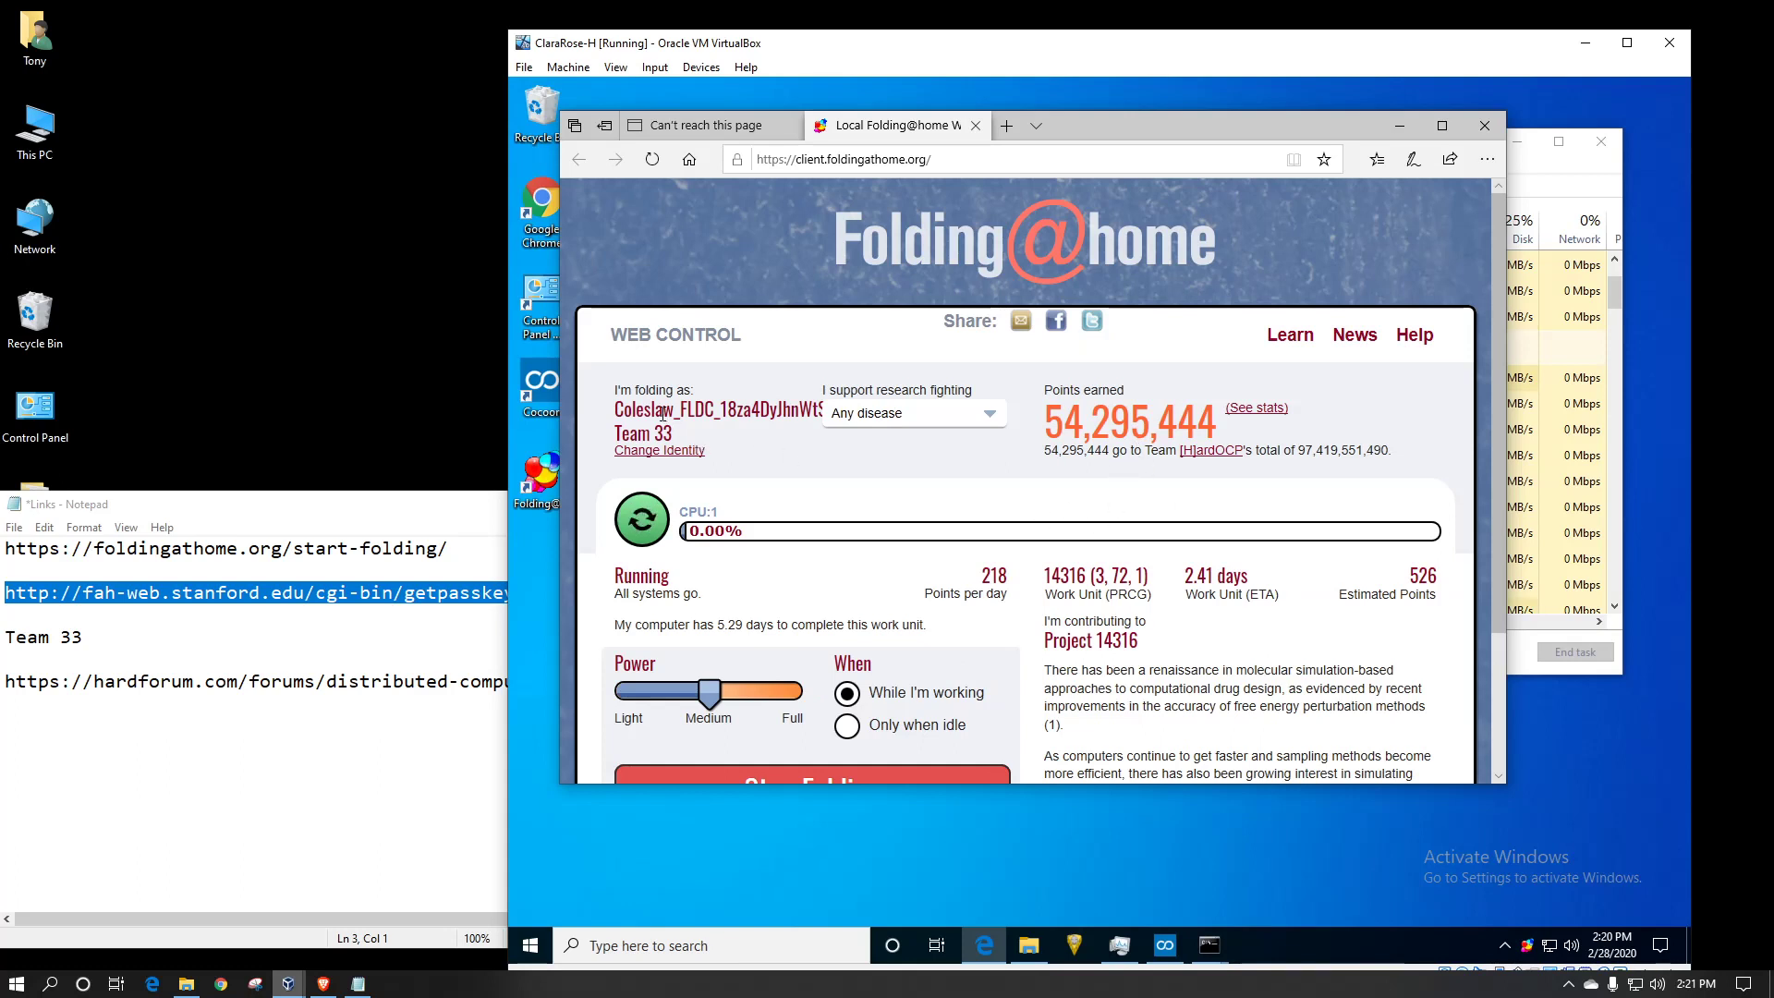
left_click_drag(632, 413, 791, 425)
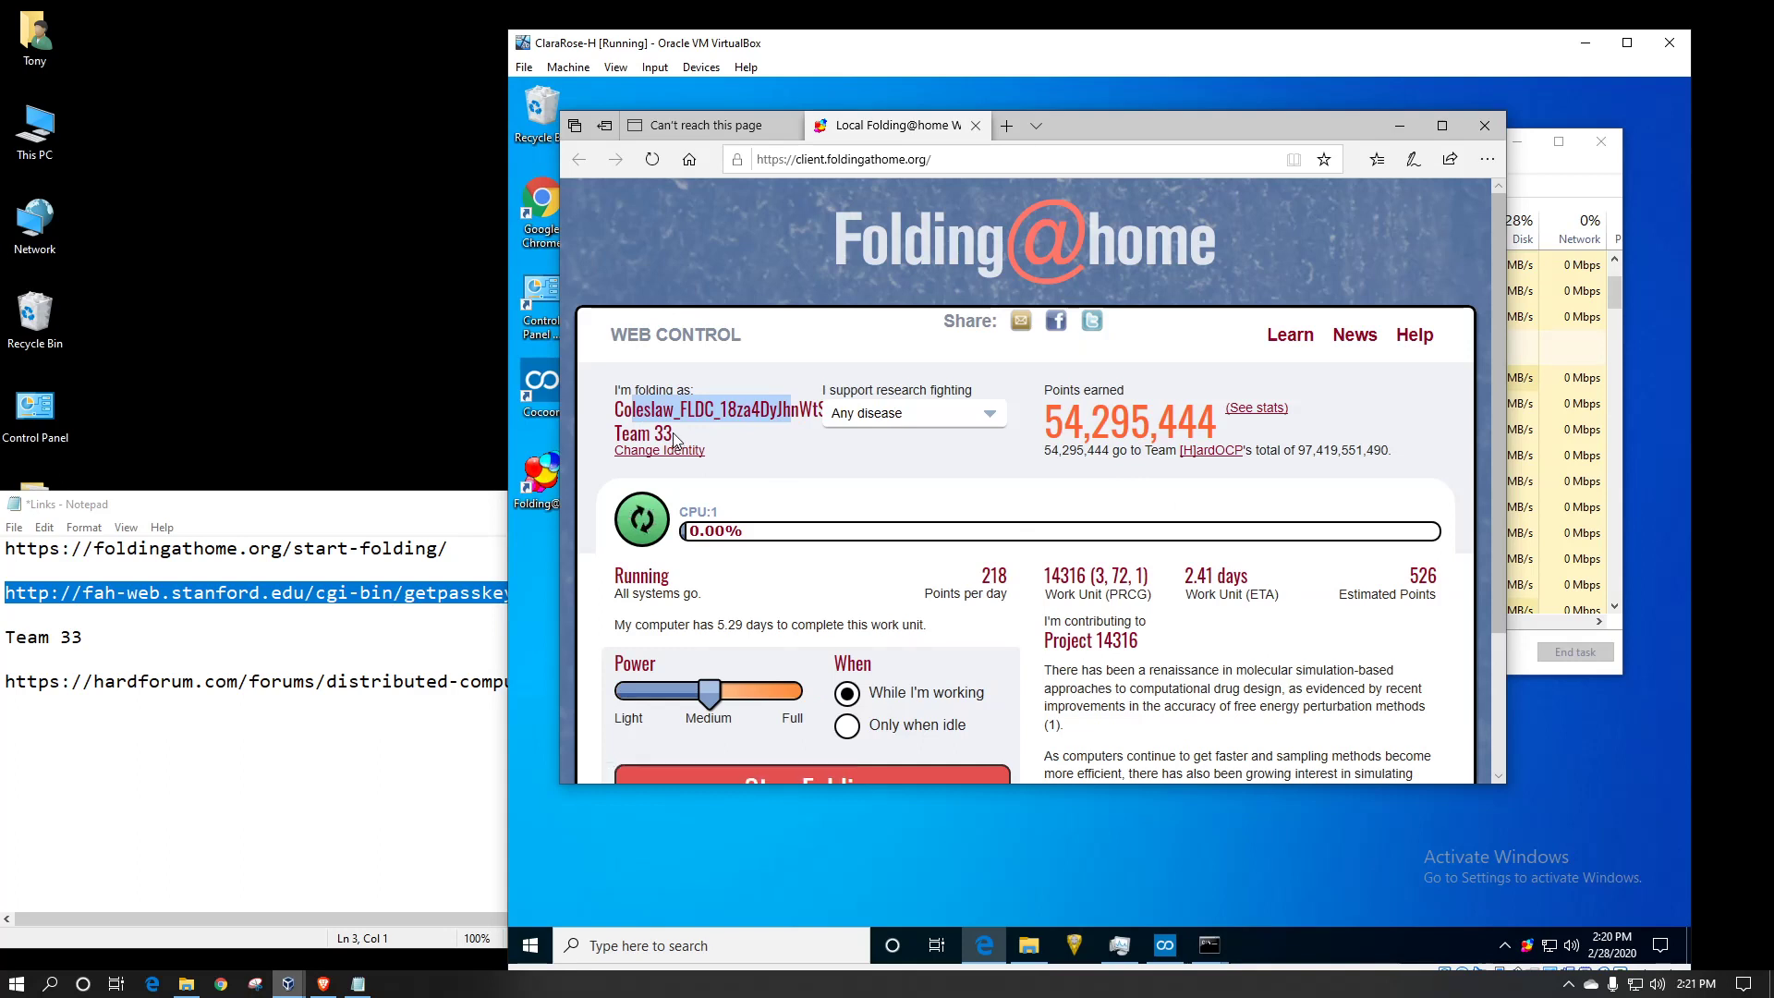
left_click_drag(677, 434, 638, 434)
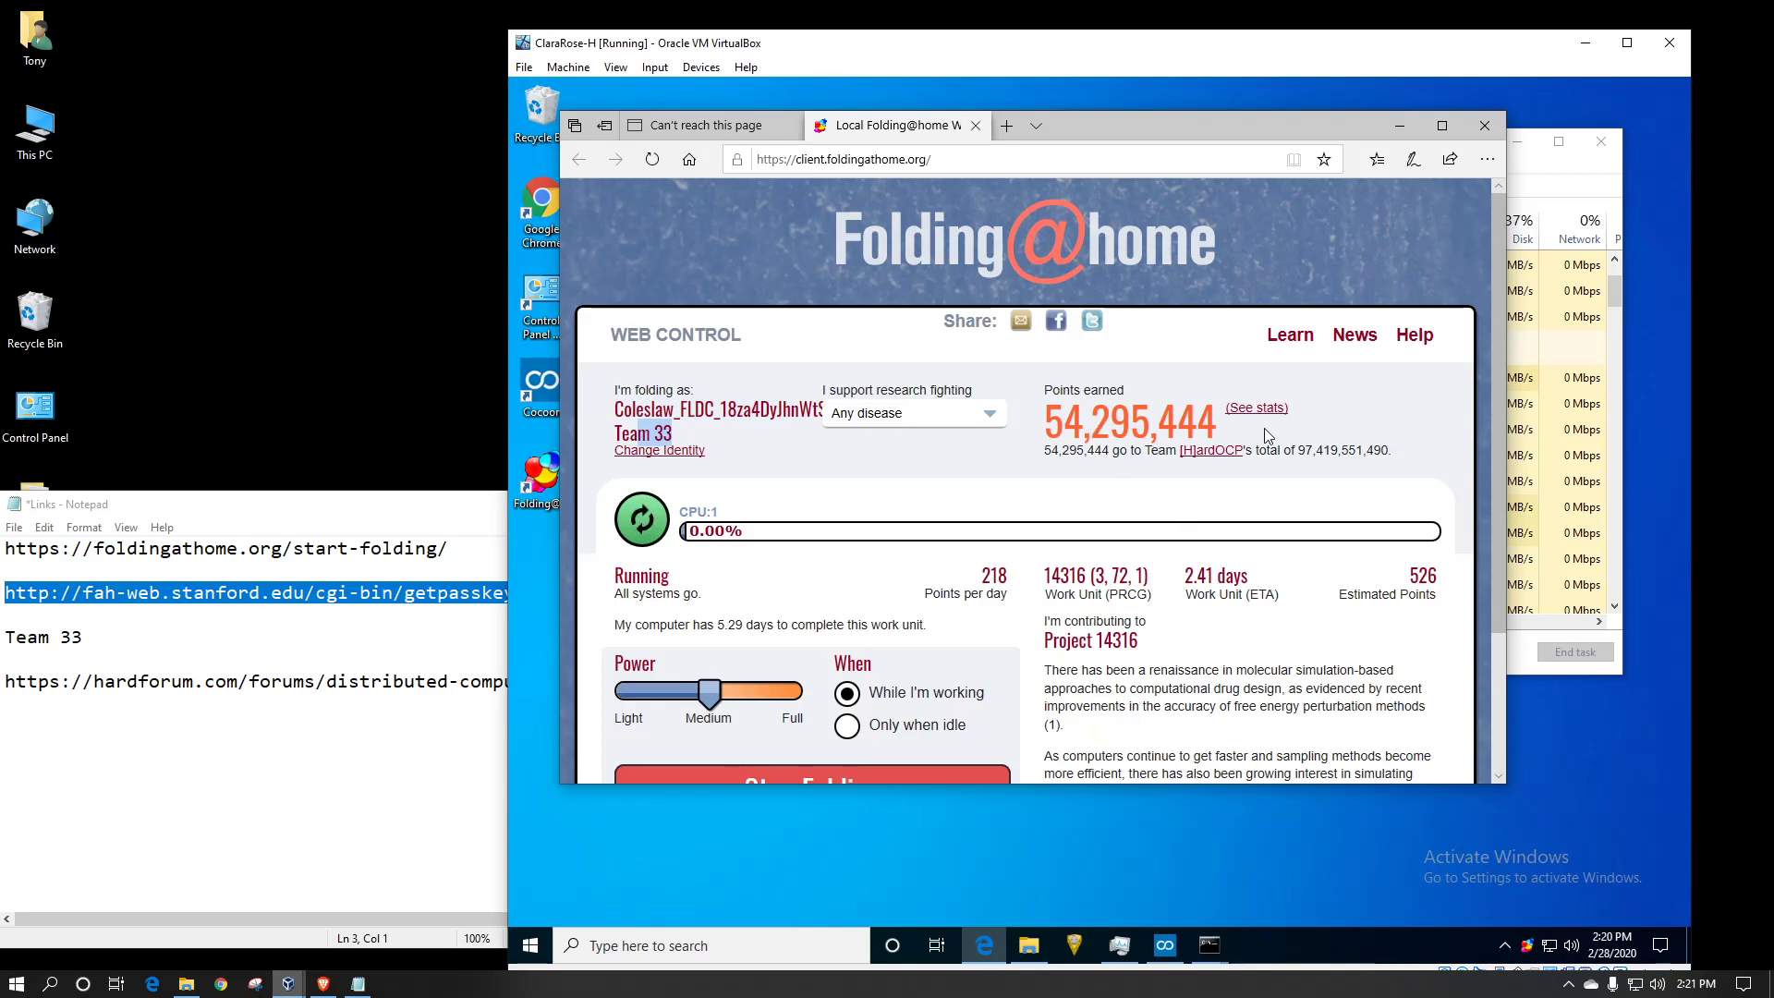
scroll(1291, 548, "down", 1)
scroll(1291, 549, "down", 3)
scroll(1292, 549, "up", 4)
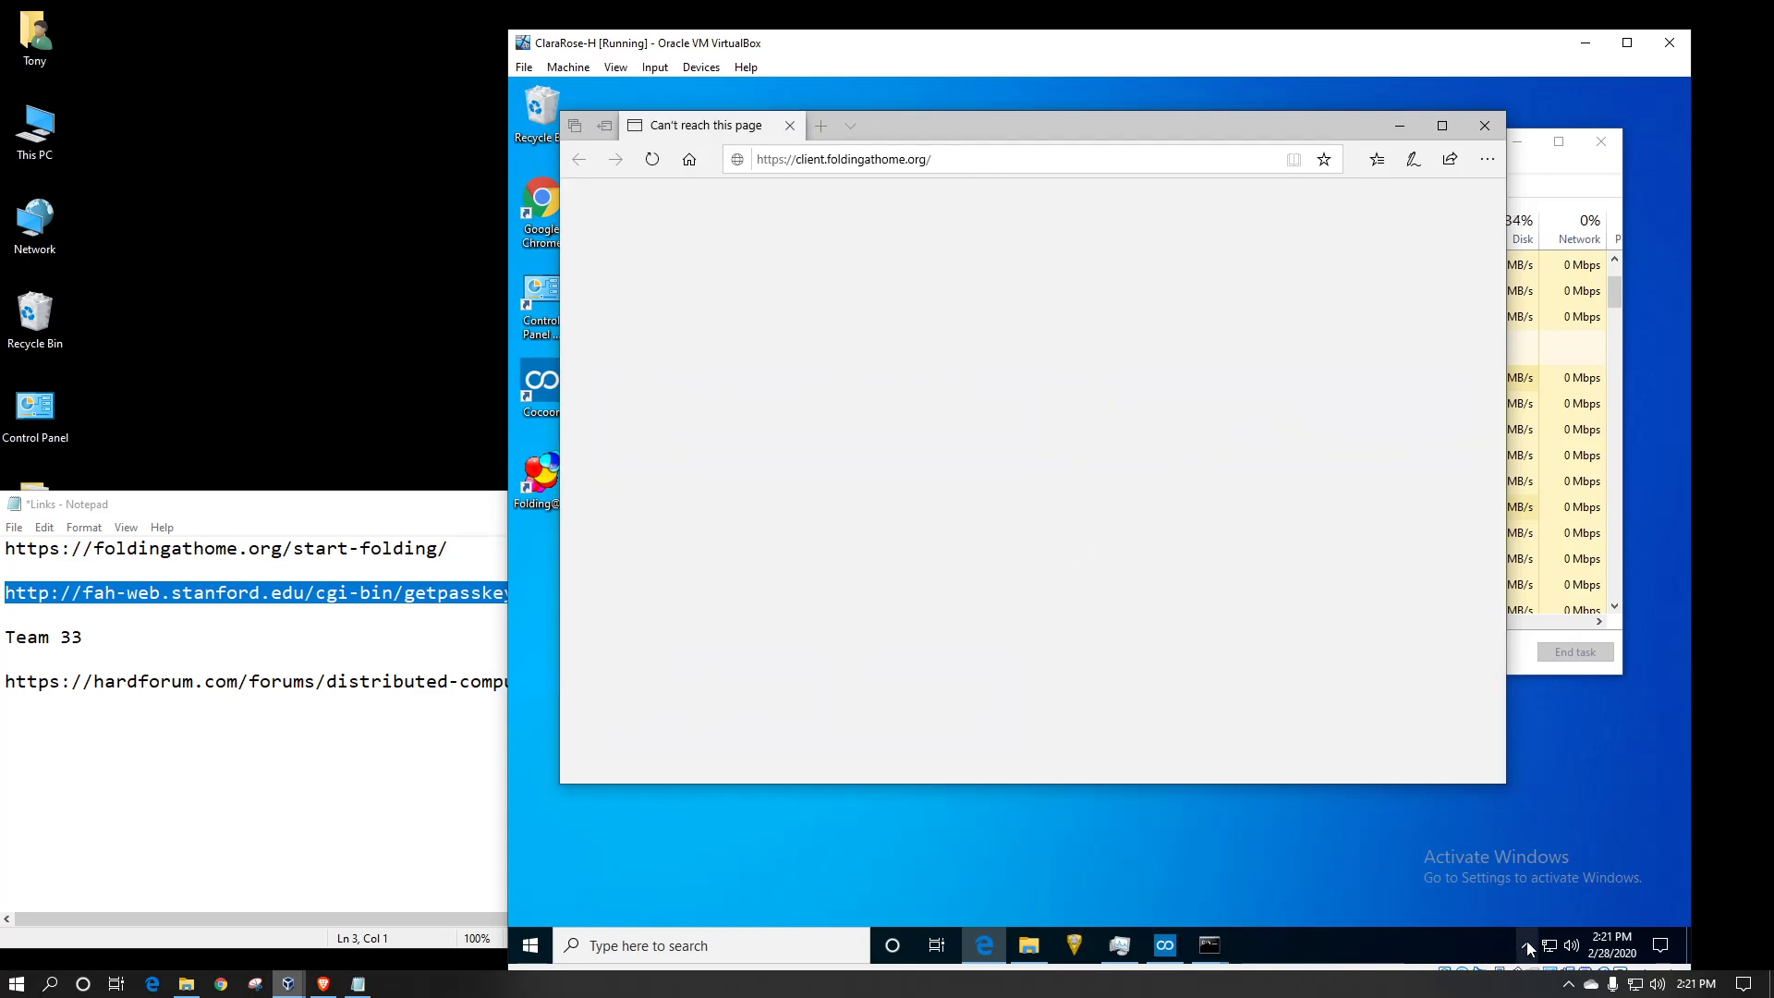
Step: Open Advanced Control from the Folding@home tray icon and close the Edge window
left_click(1526, 942)
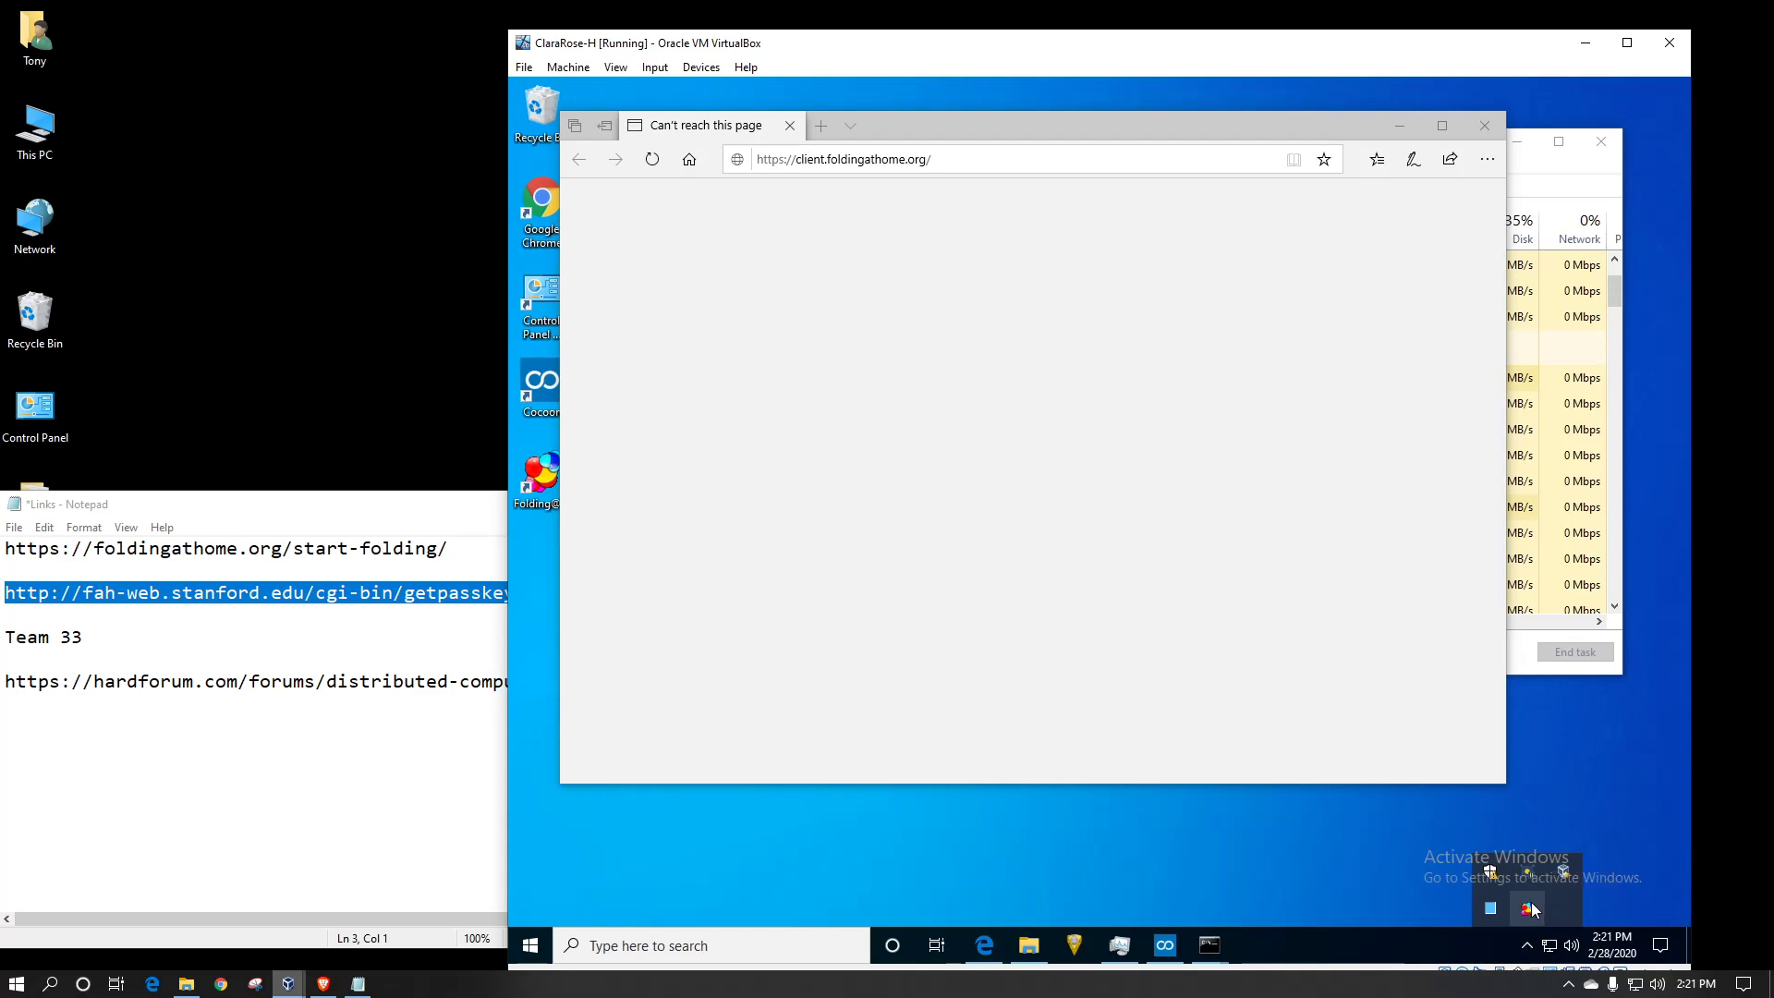
right_click(1527, 908)
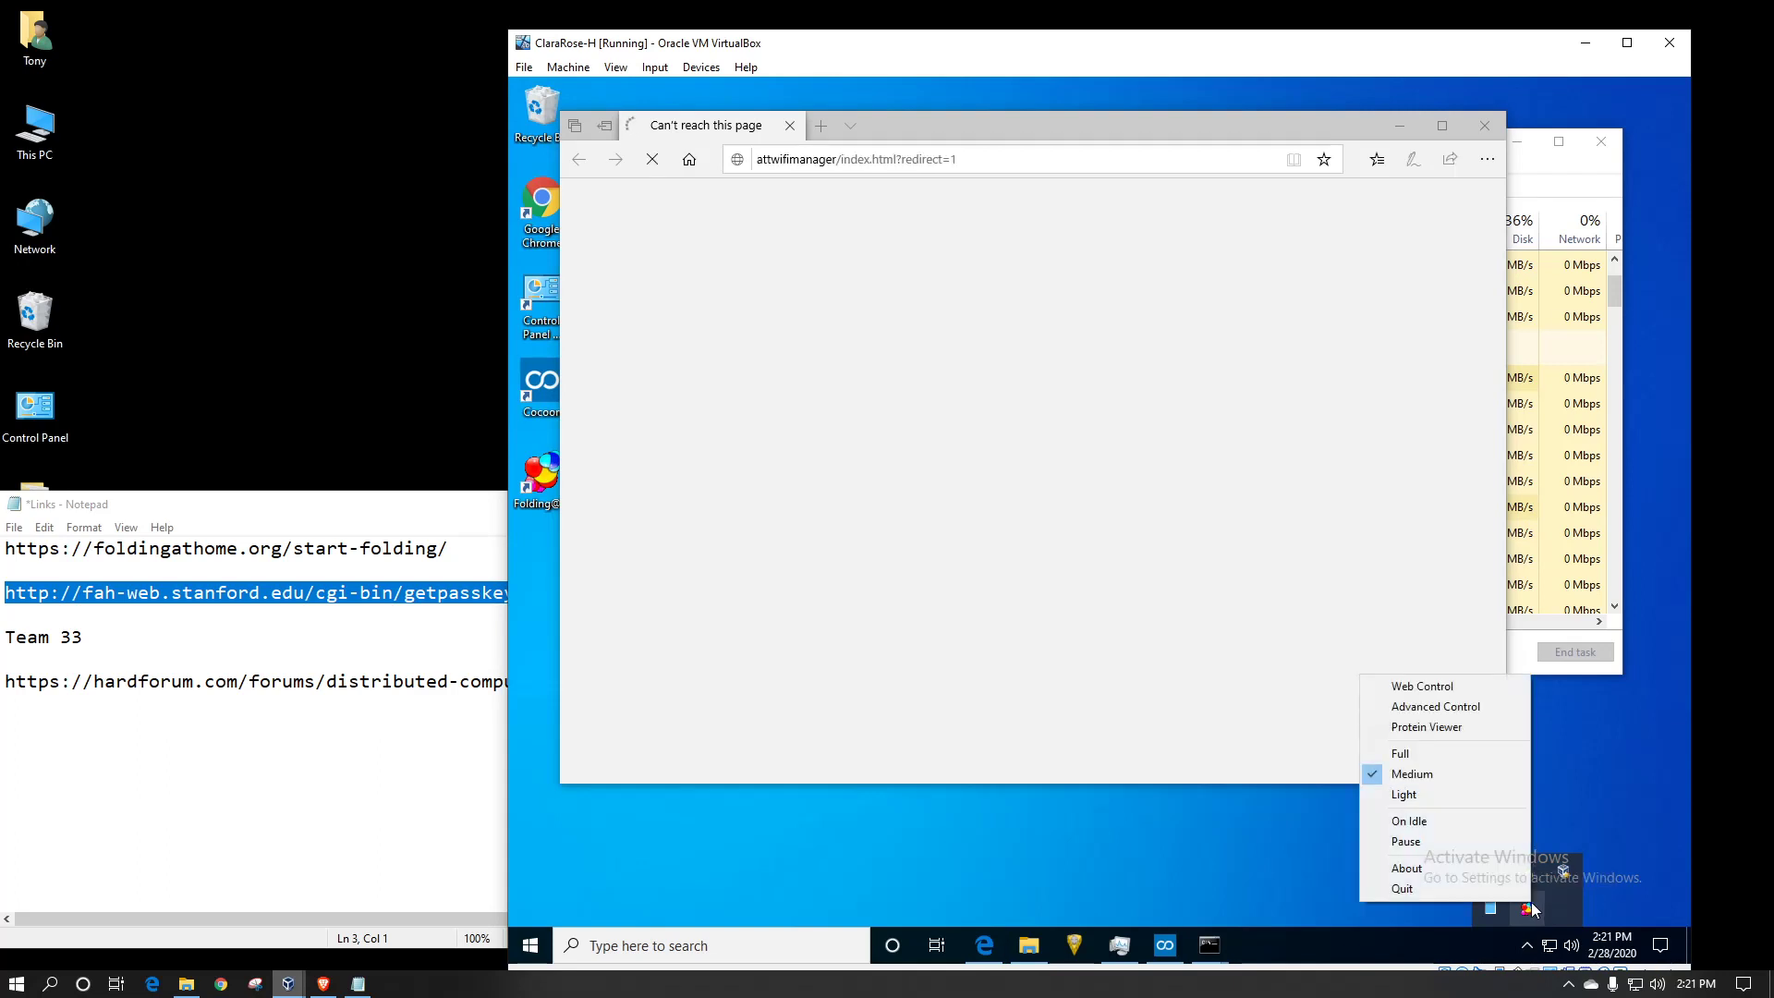
left_click(1445, 706)
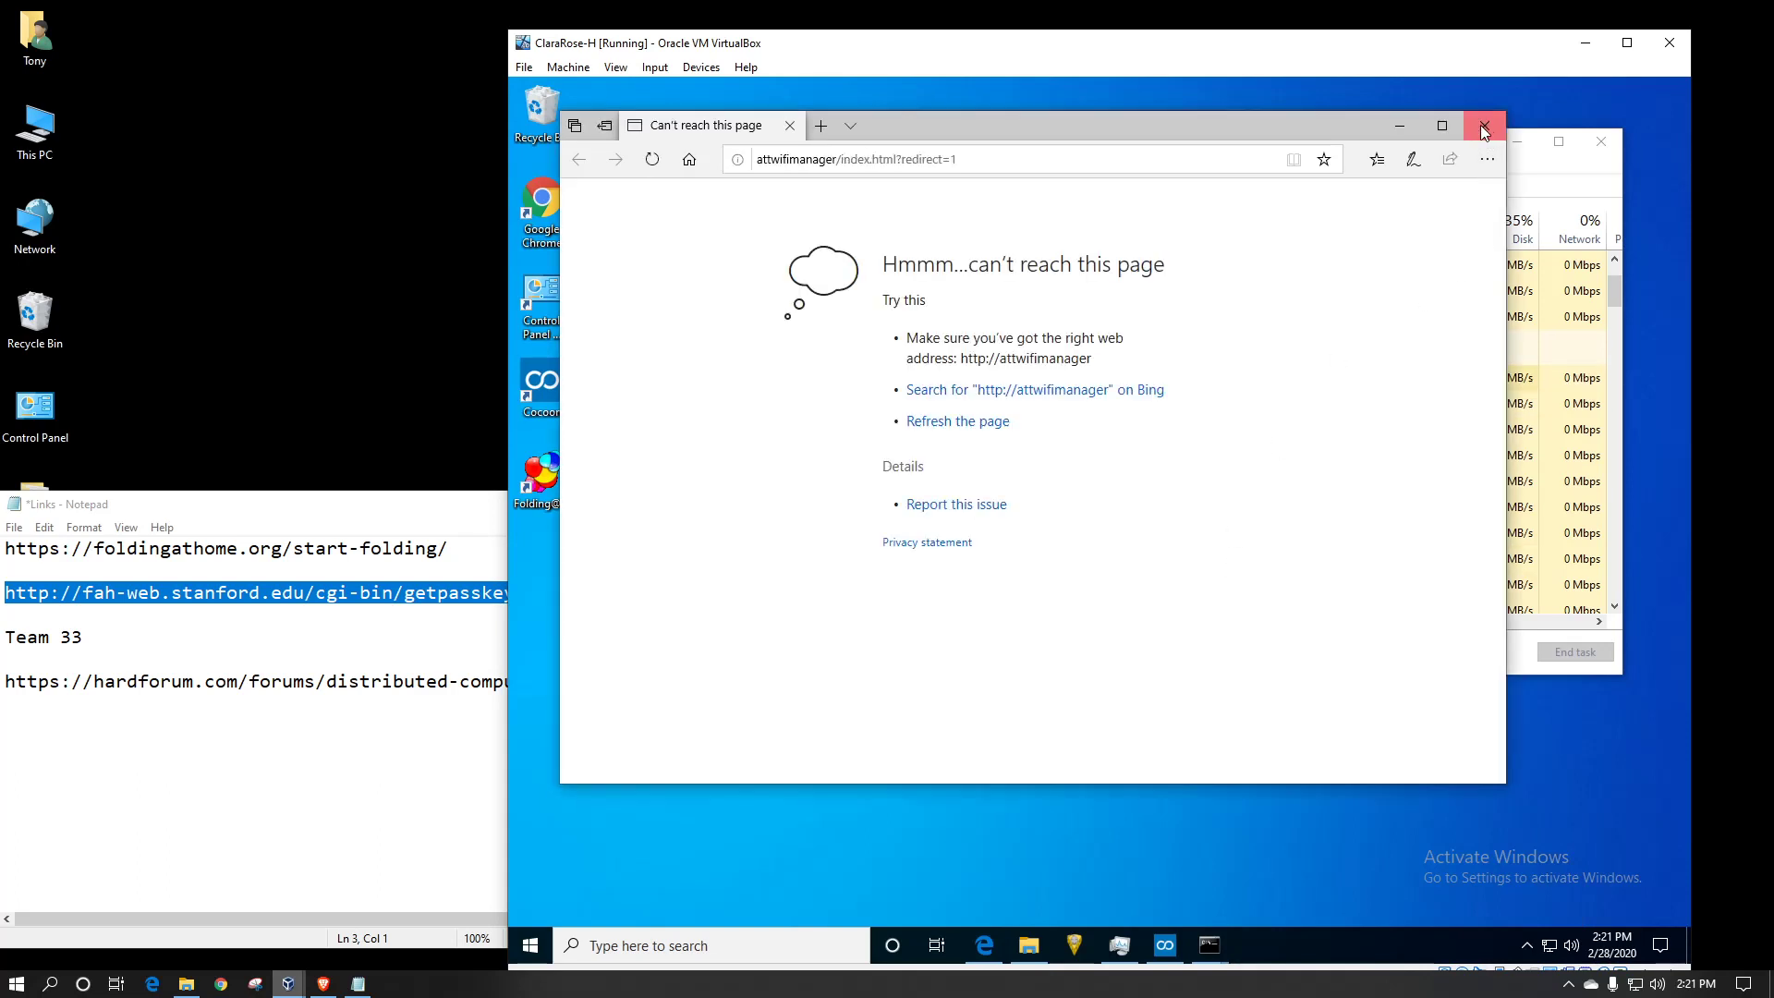
left_click(1481, 128)
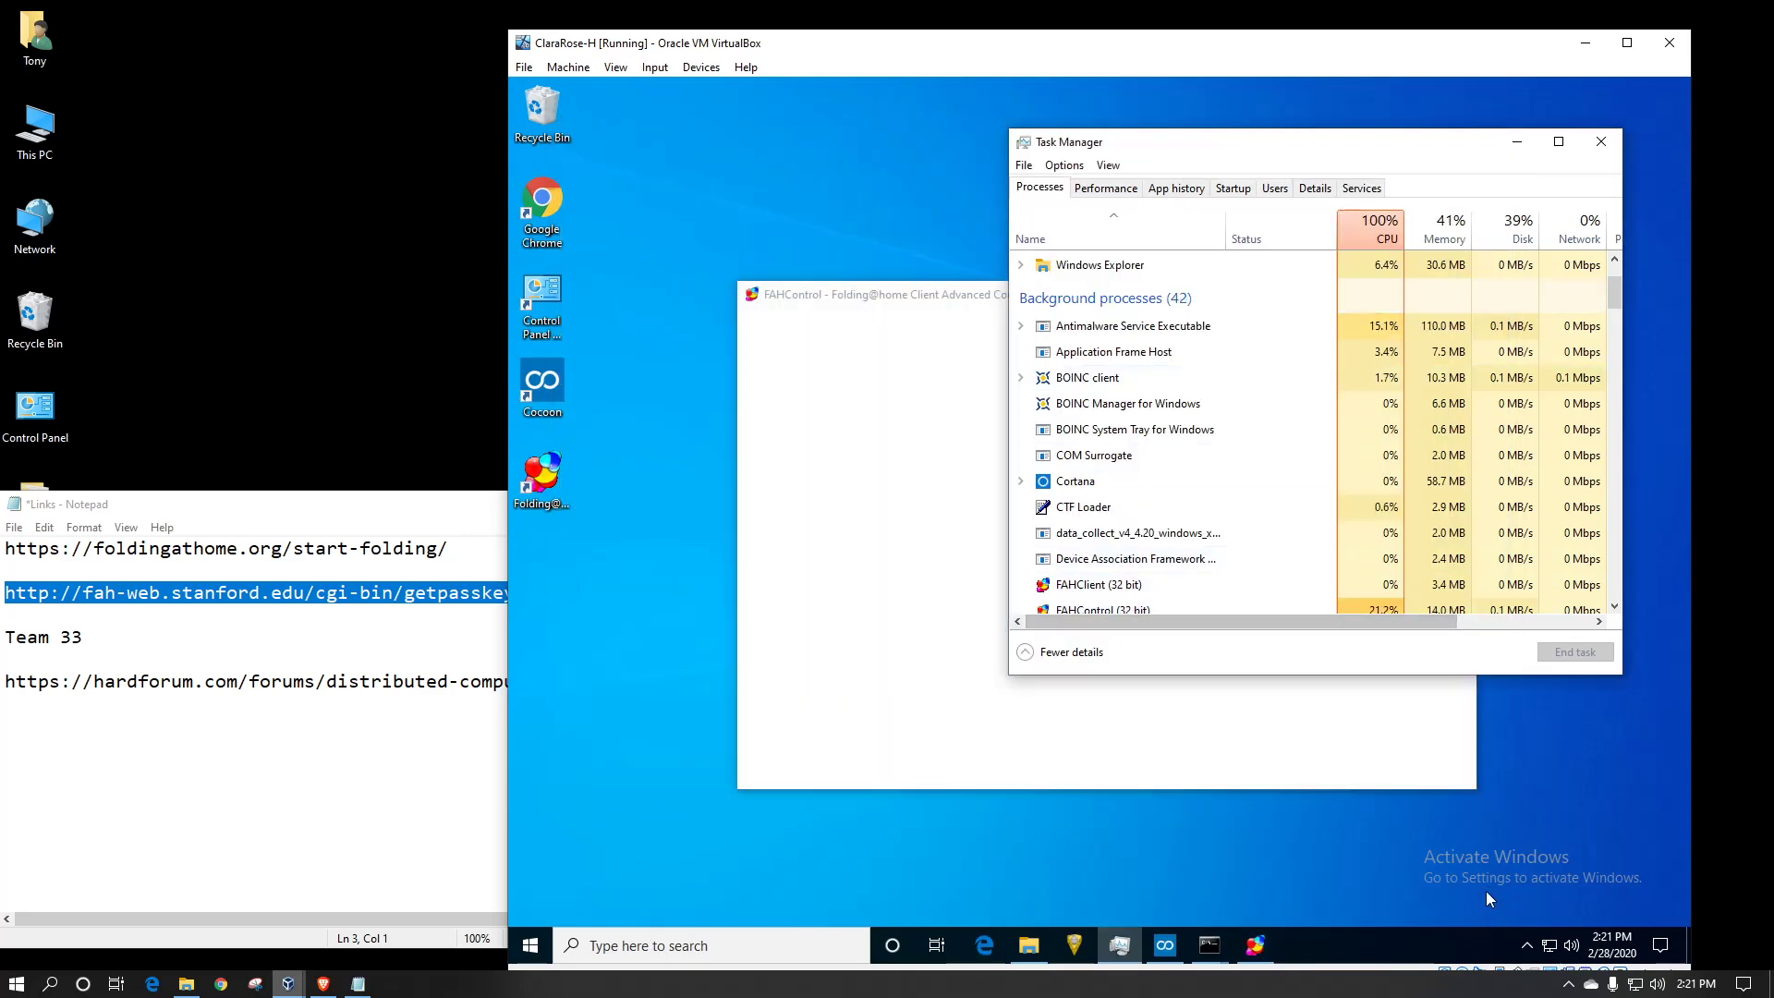
Step: Bring the Advanced Control window to the front, check its visualization, stats link and theme preferences, and close them unchanged
left_click(964, 299)
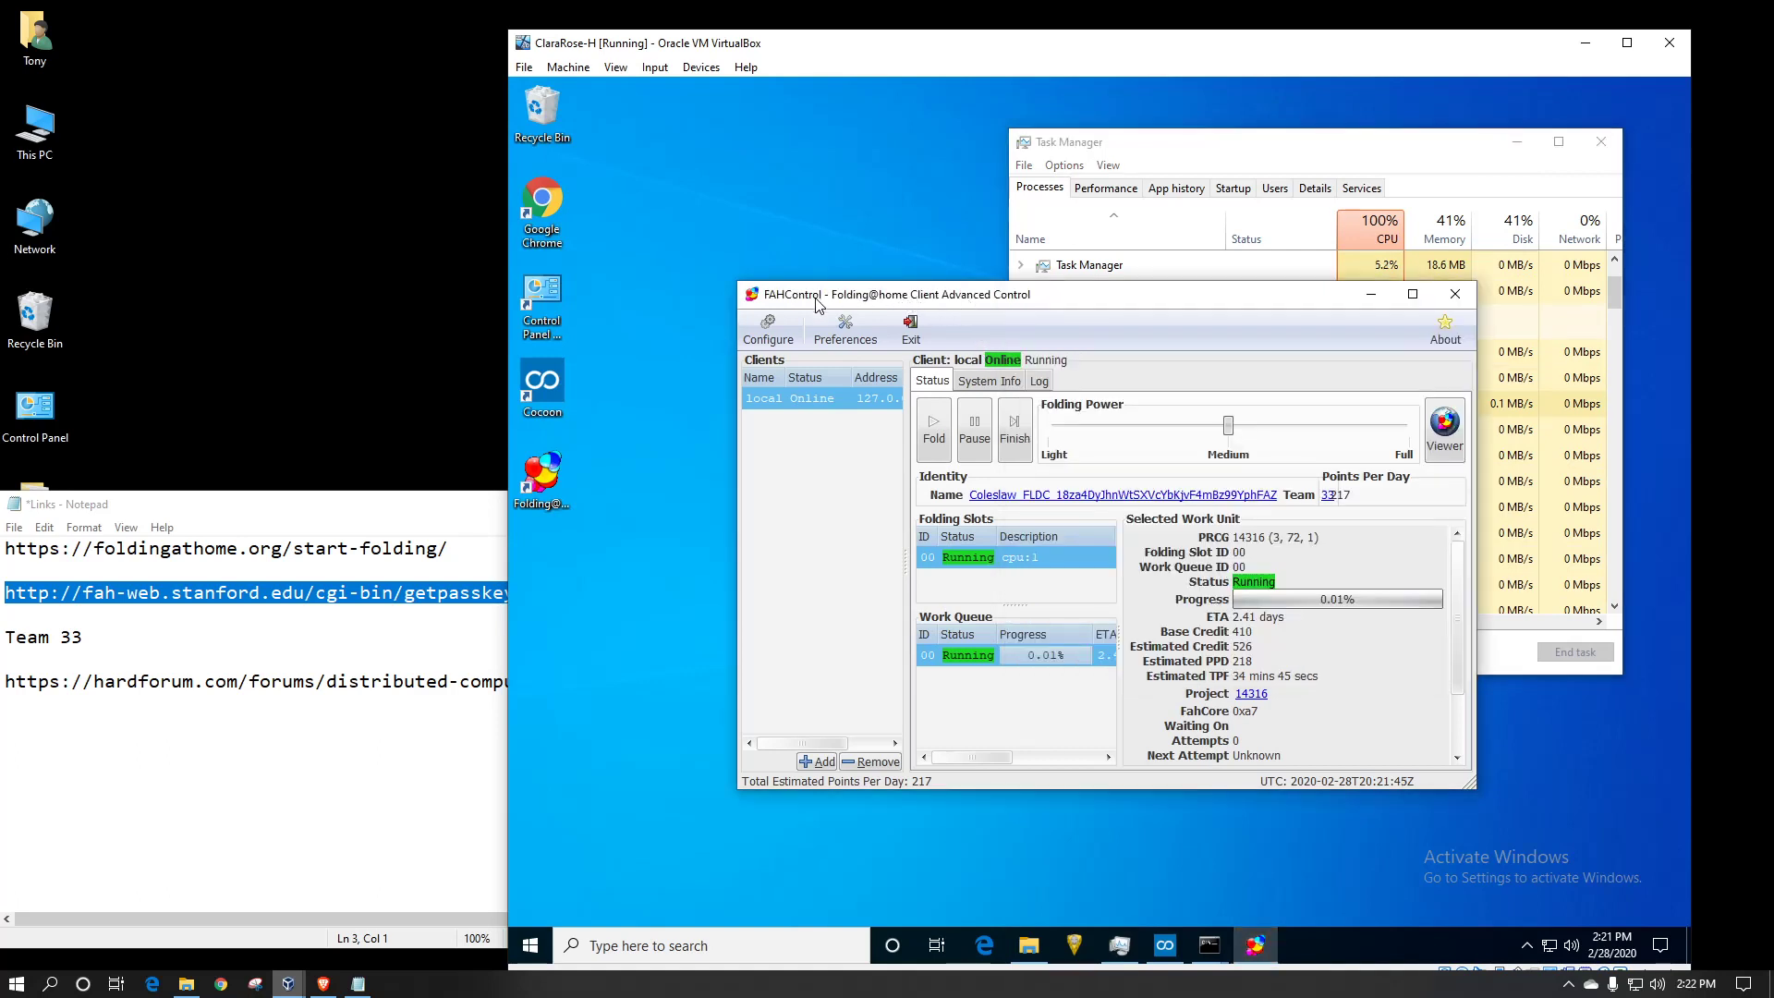
left_click(842, 332)
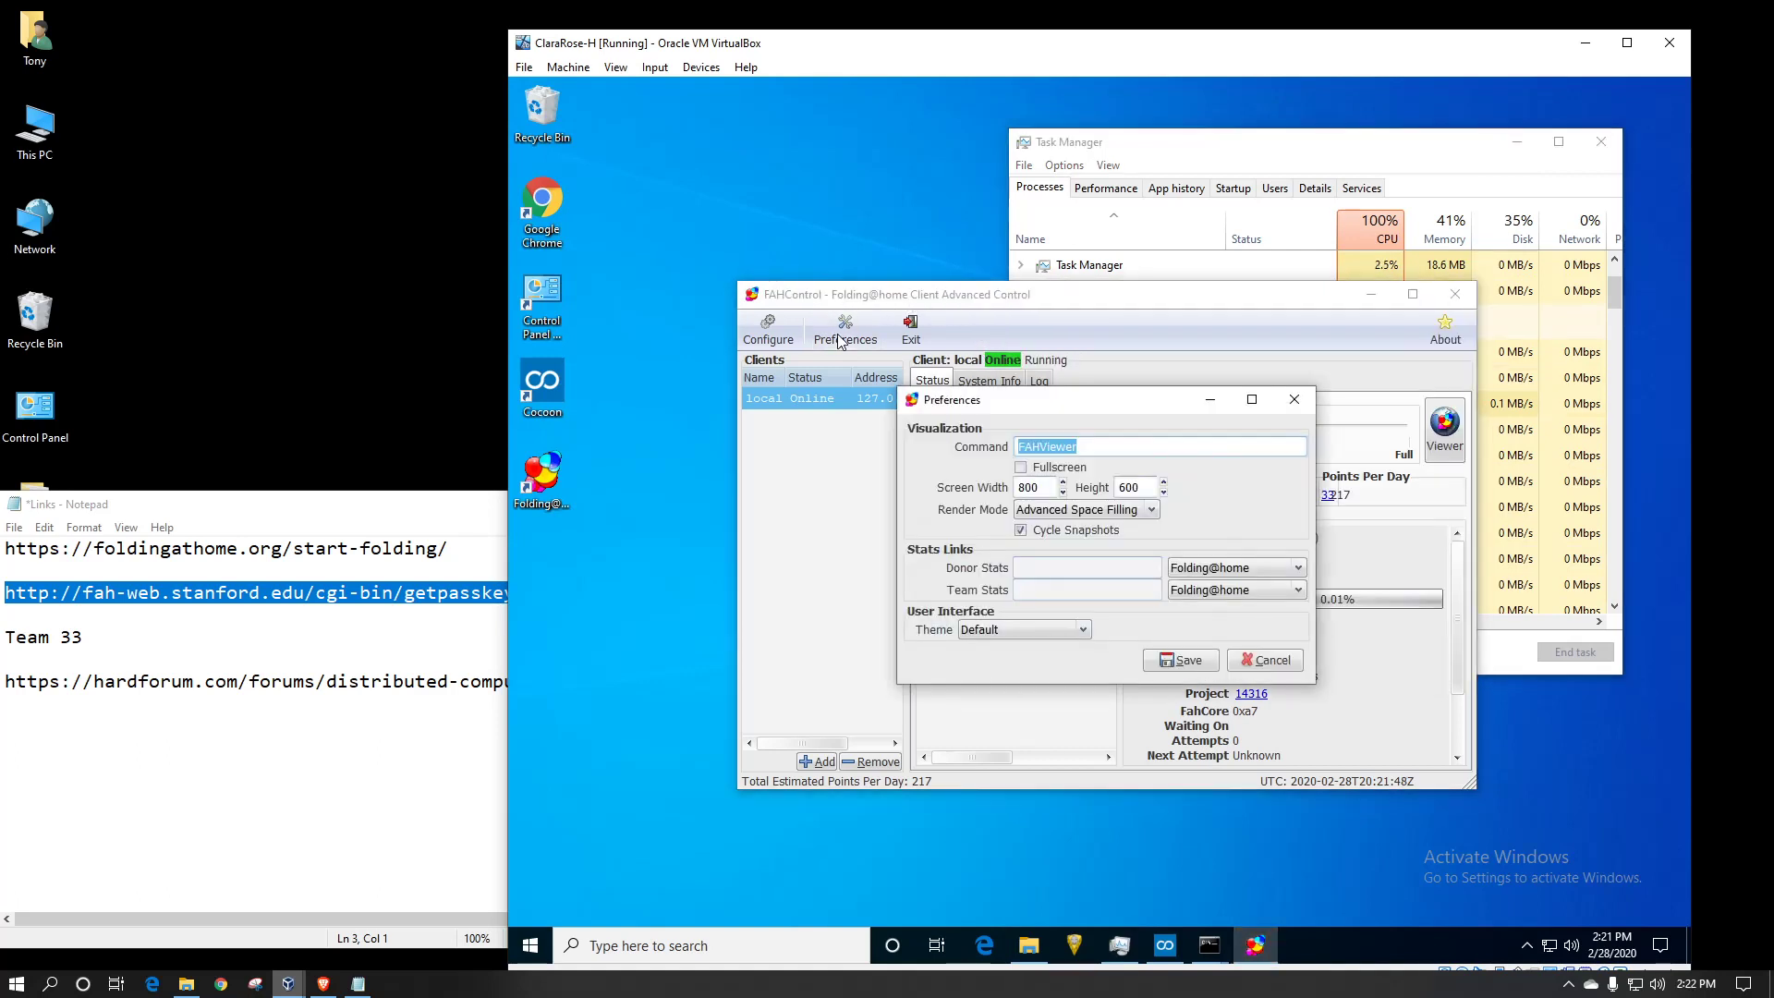
left_click(1306, 404)
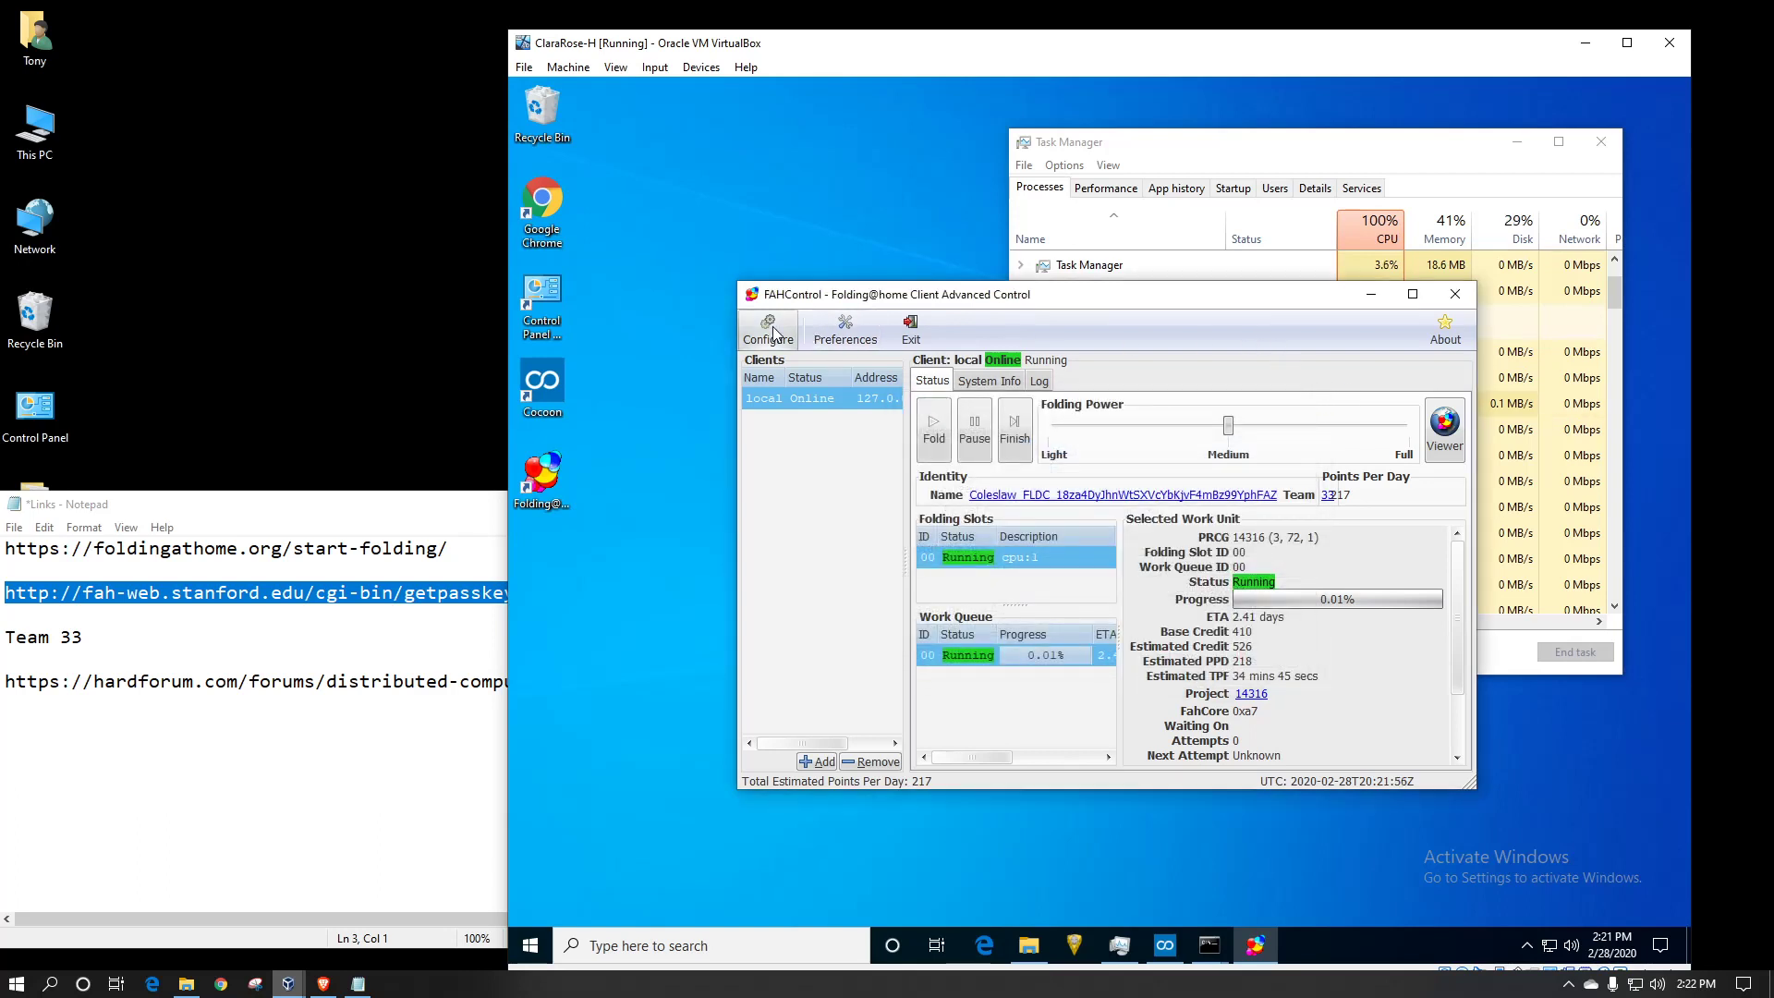
Step: Review the client's identity, folding slot, new-slot and connection settings in the configuration, and leave without saving
left_click(771, 331)
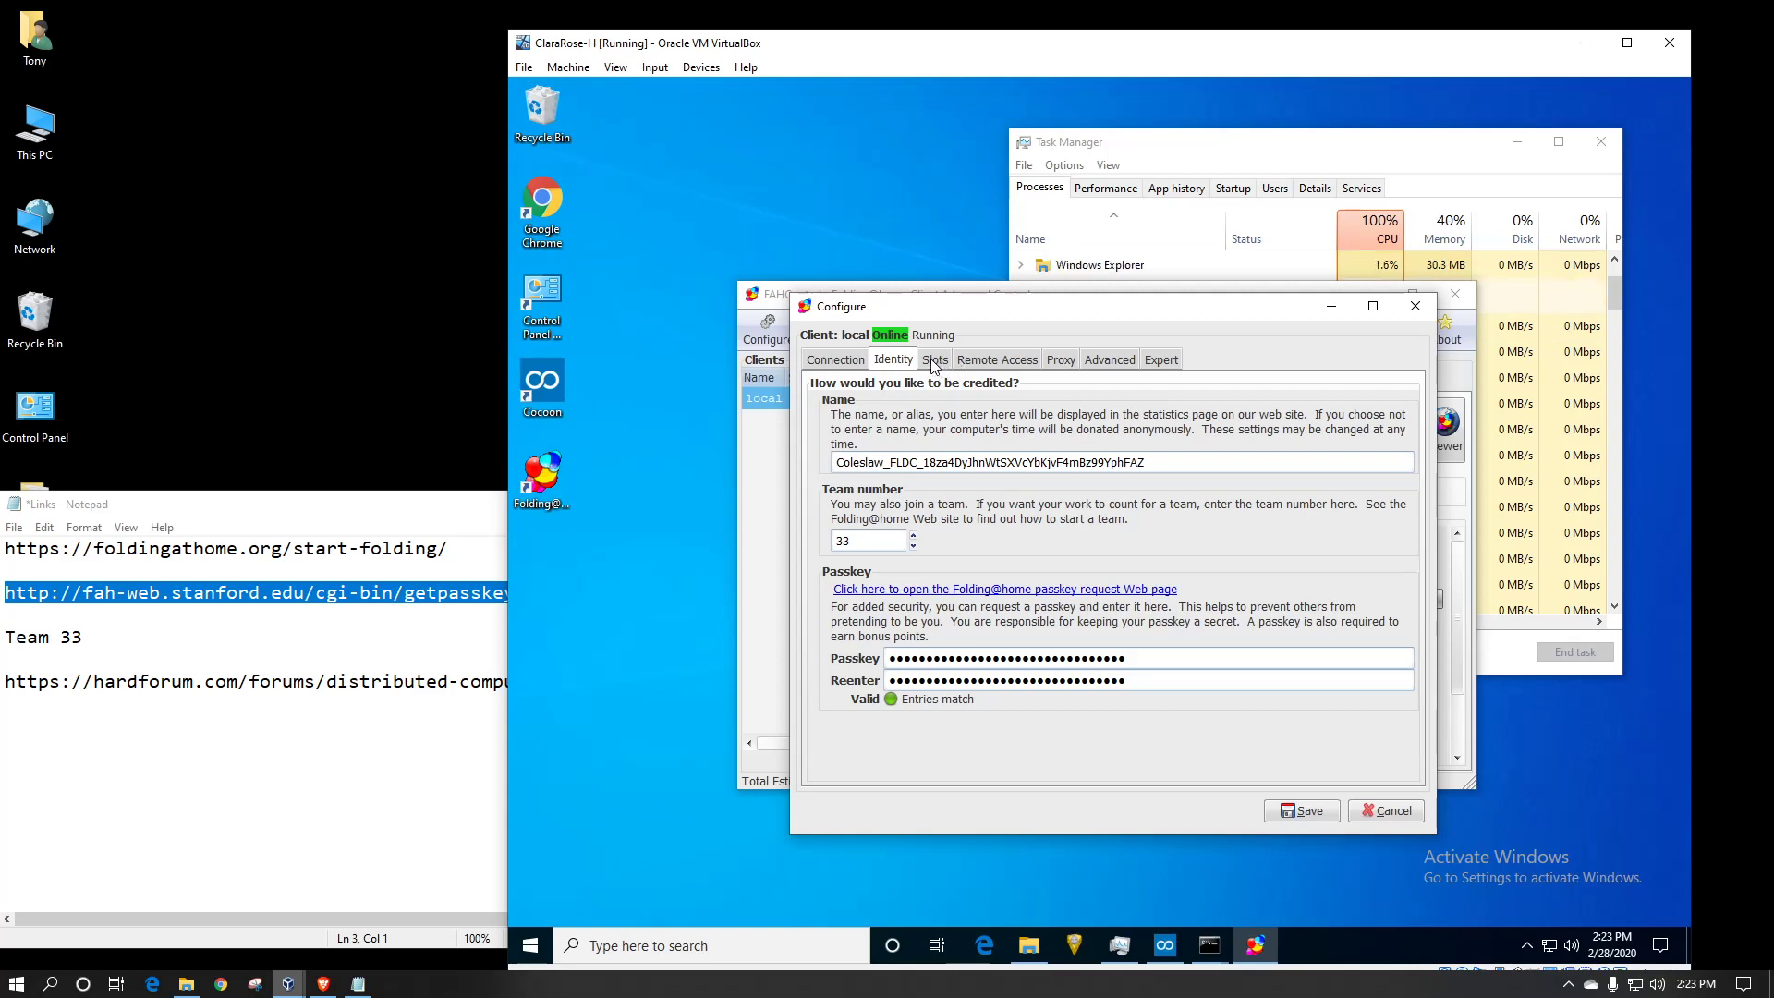
left_click(933, 365)
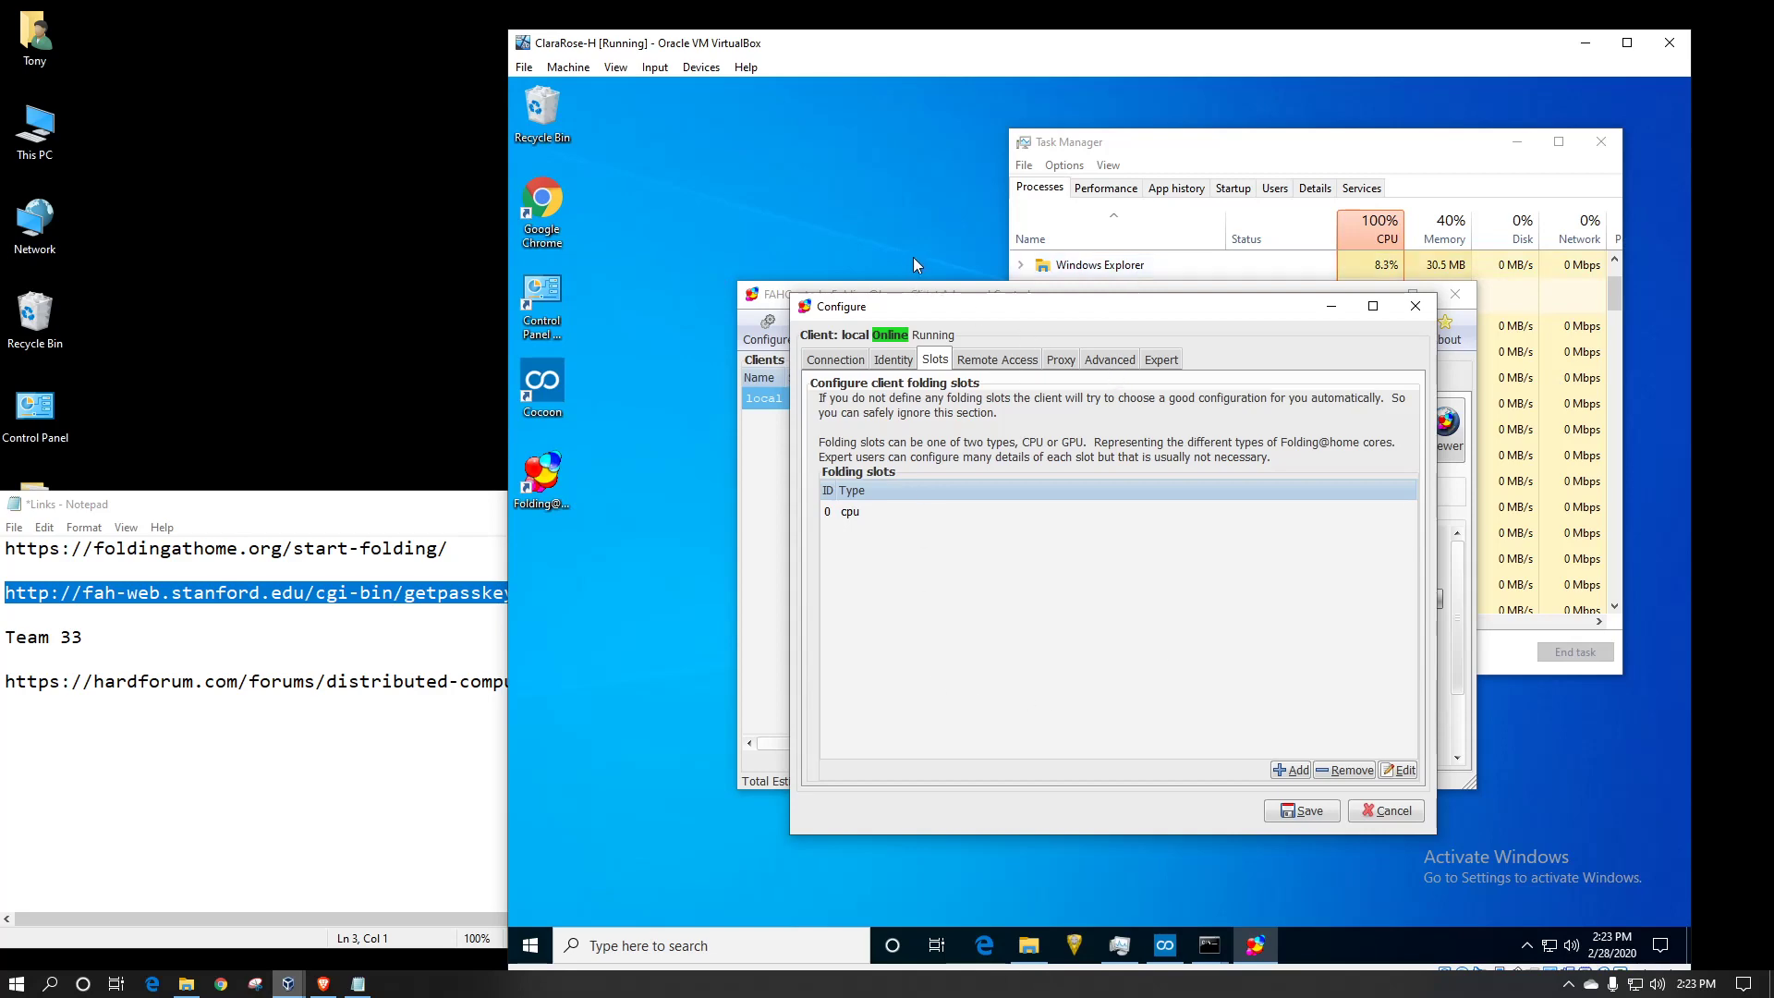
left_click(1284, 770)
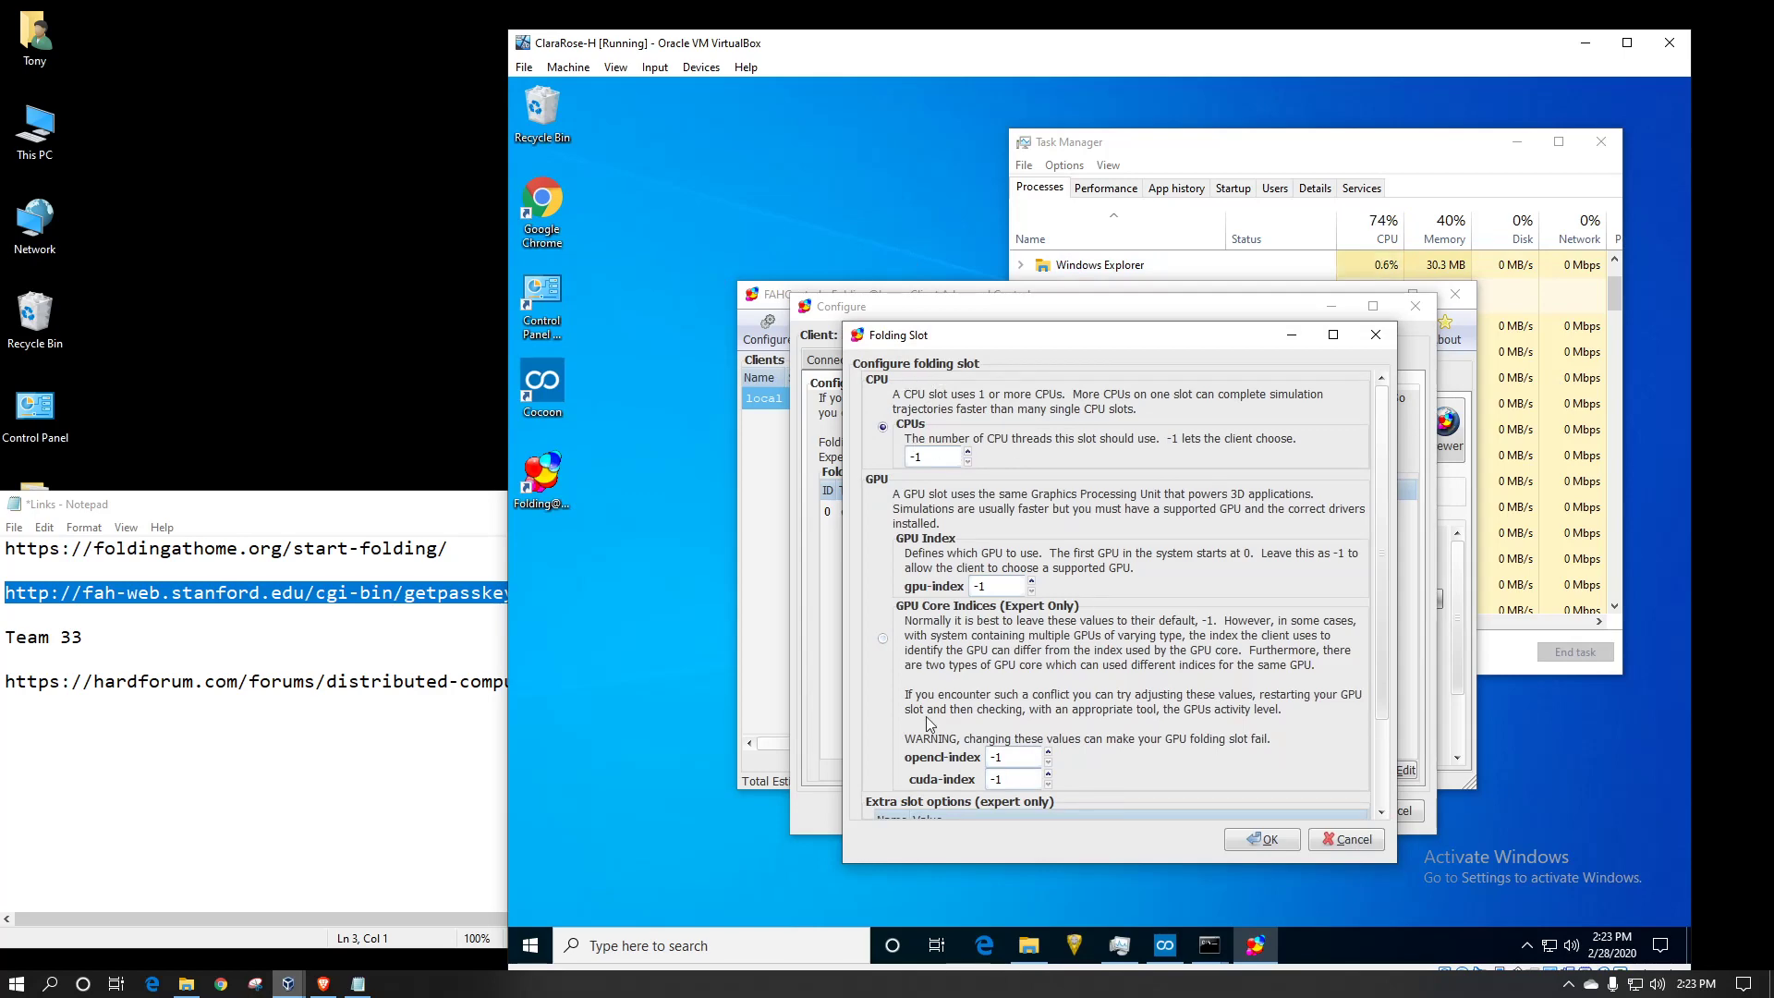
left_click(1345, 839)
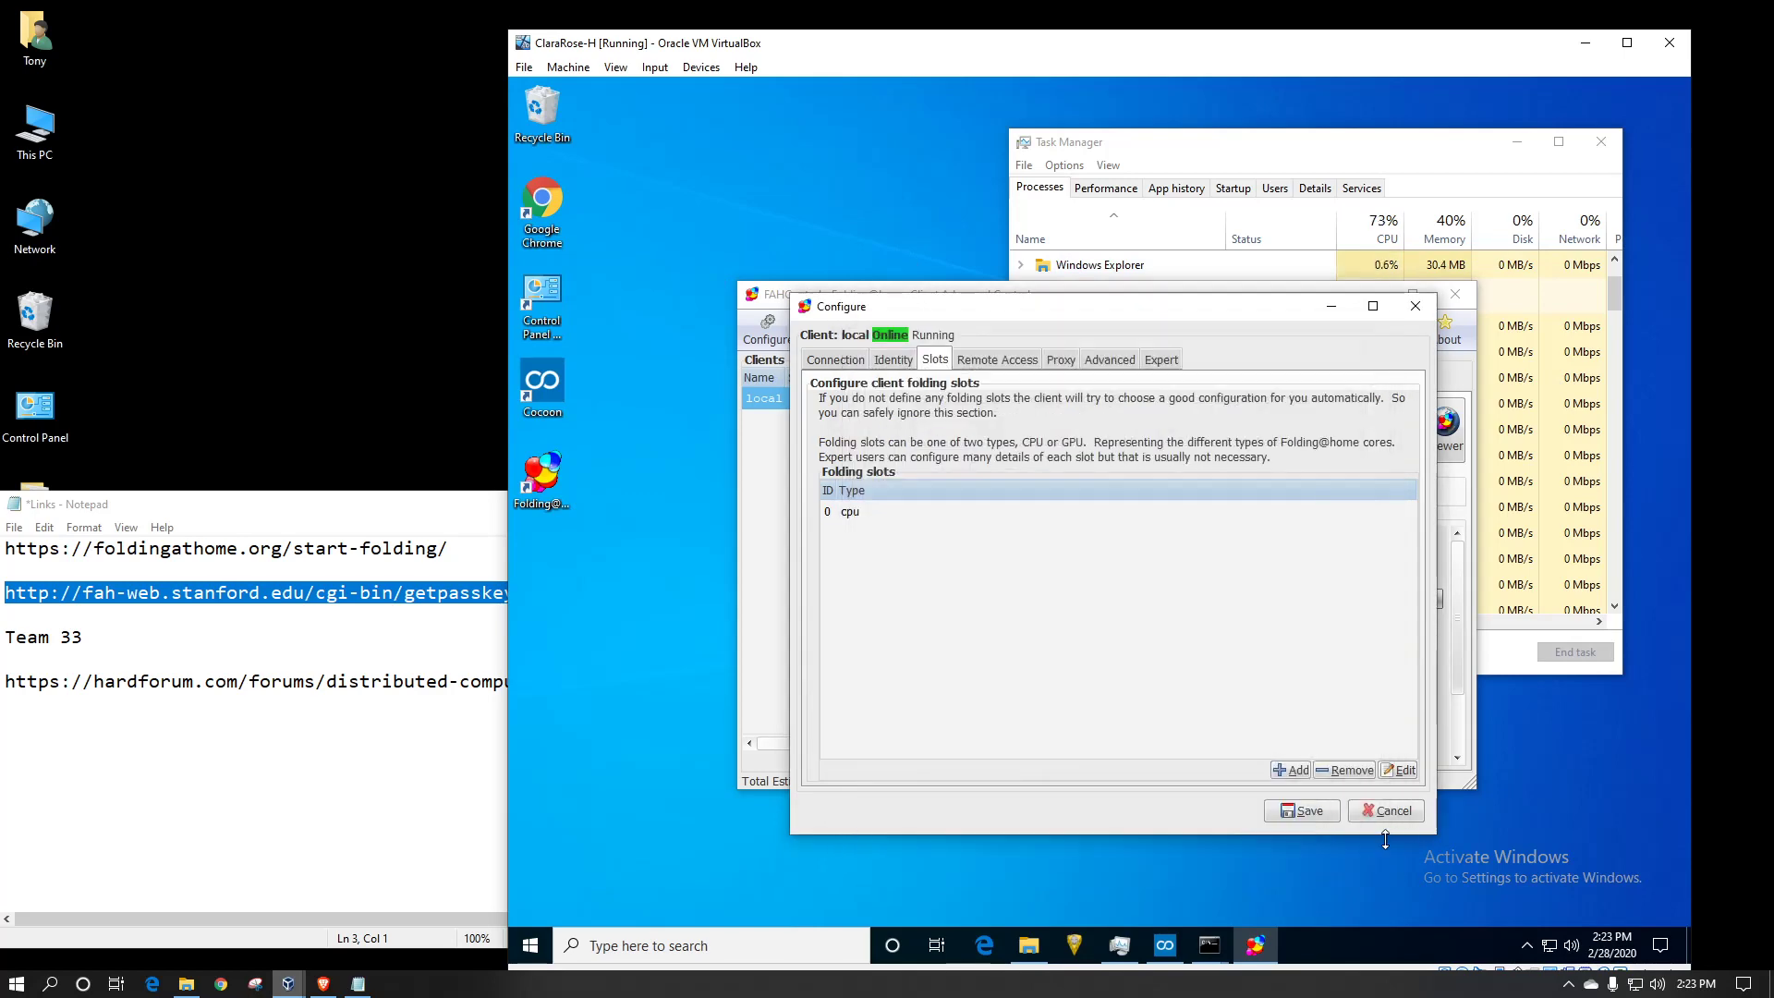
left_click(873, 513)
left_click(838, 362)
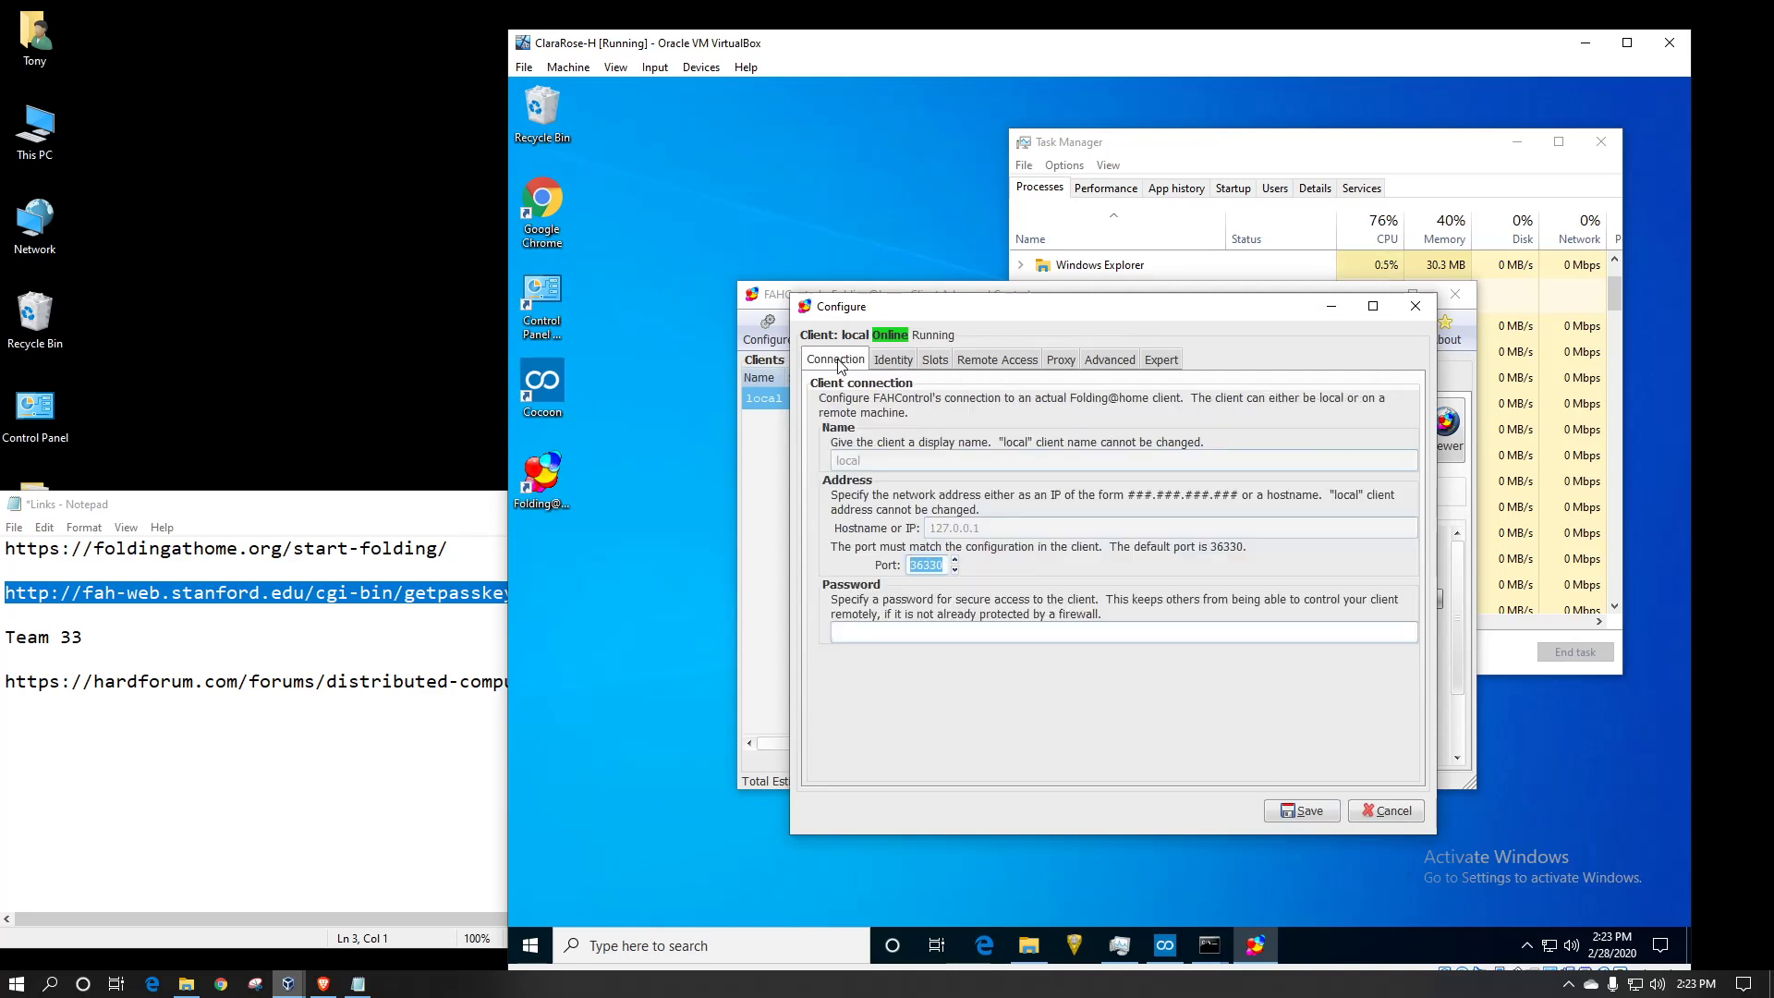
left_click(1384, 810)
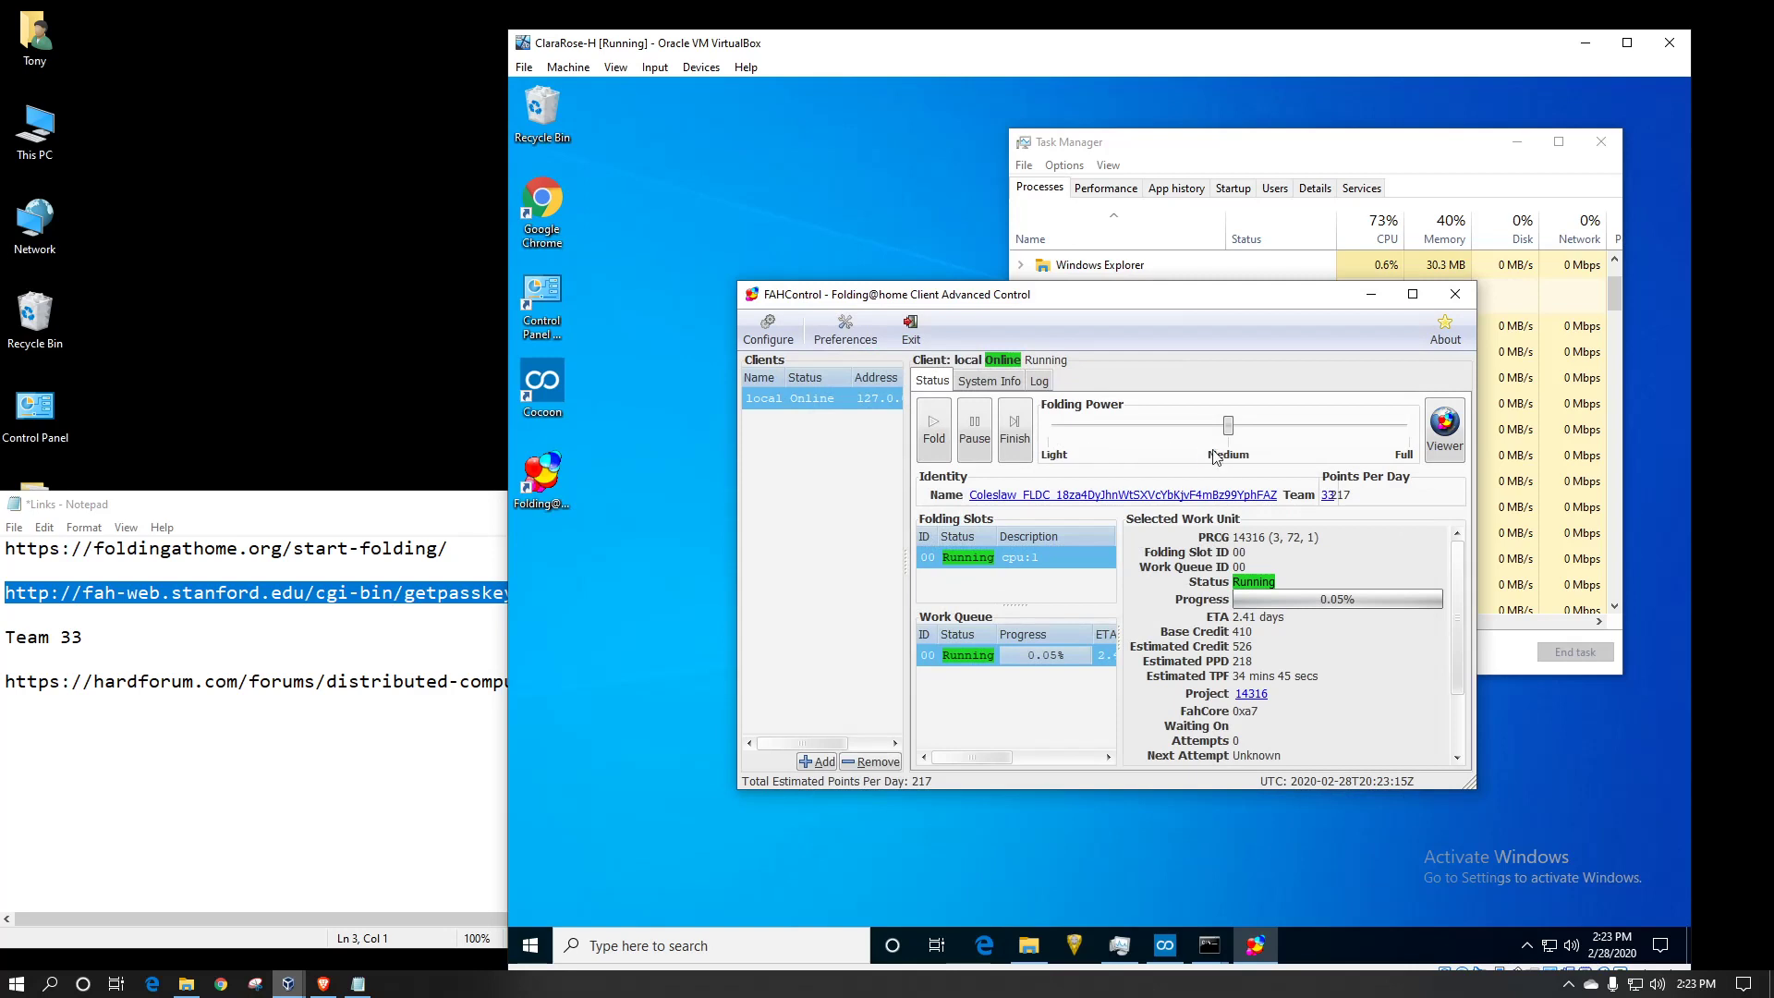
Step: Try the Folding Power slider at Light and Medium, and set the folding power to Full
left_click_drag(1230, 427, 1054, 428)
left_click_drag(1053, 428, 1252, 428)
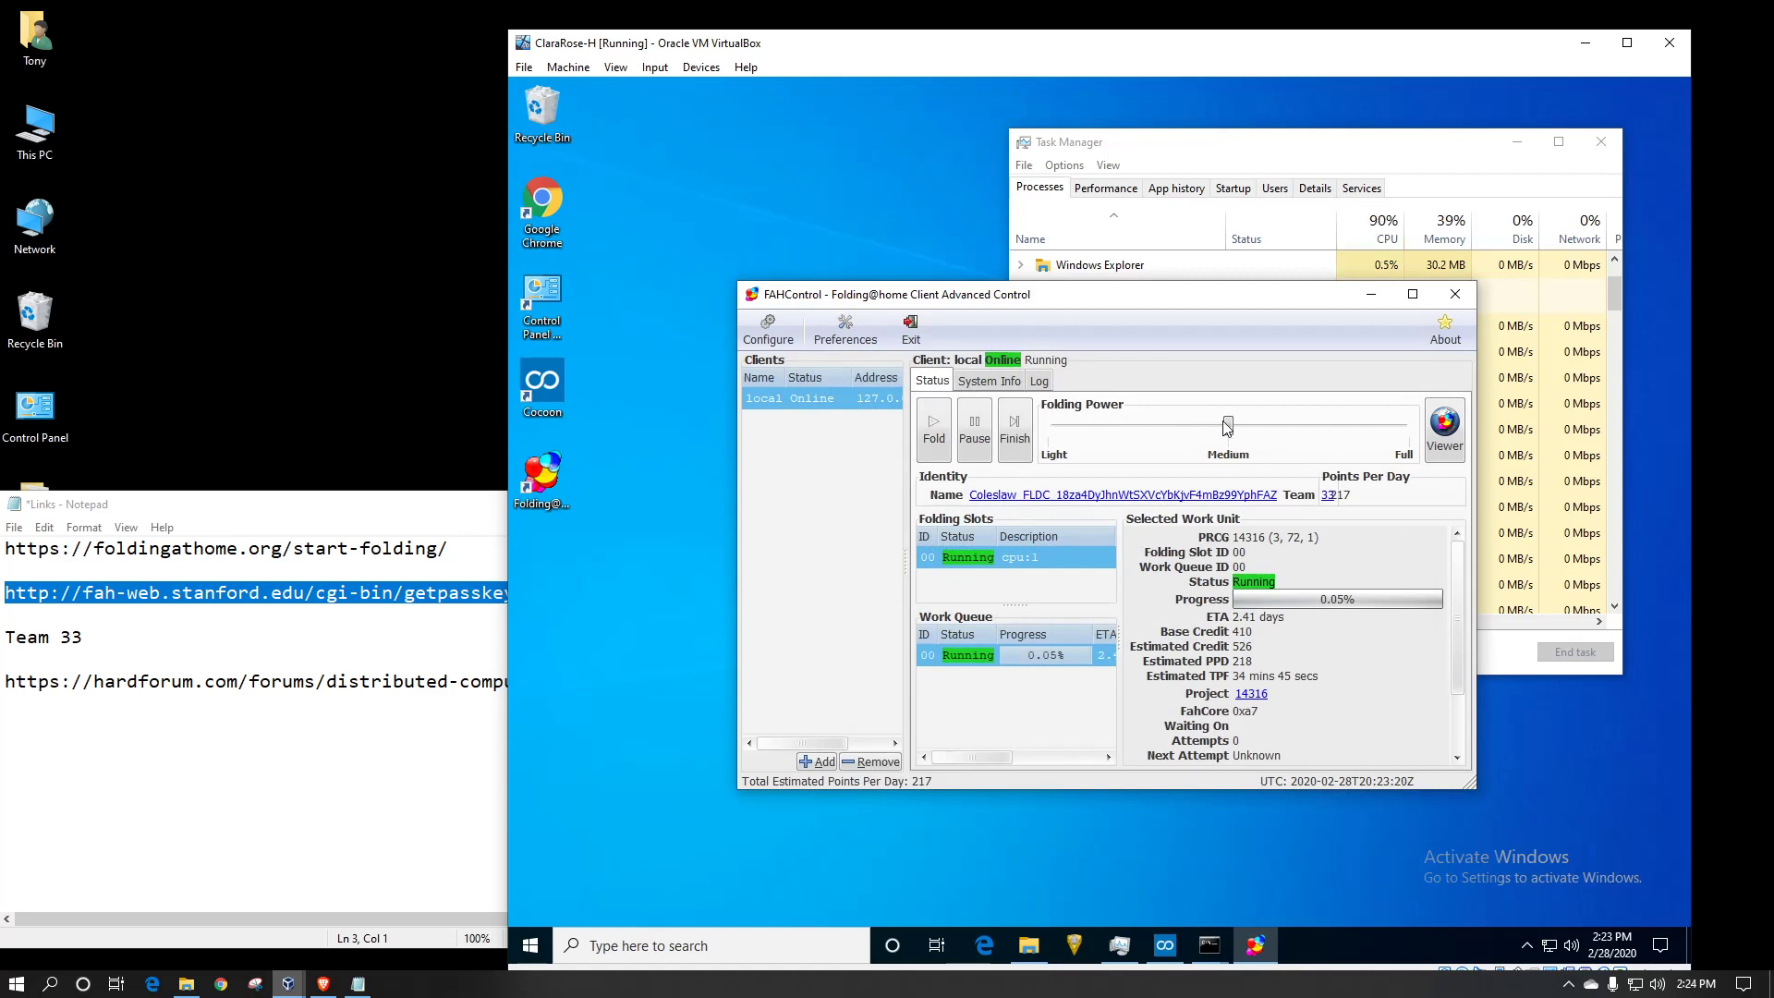
left_click(1407, 429)
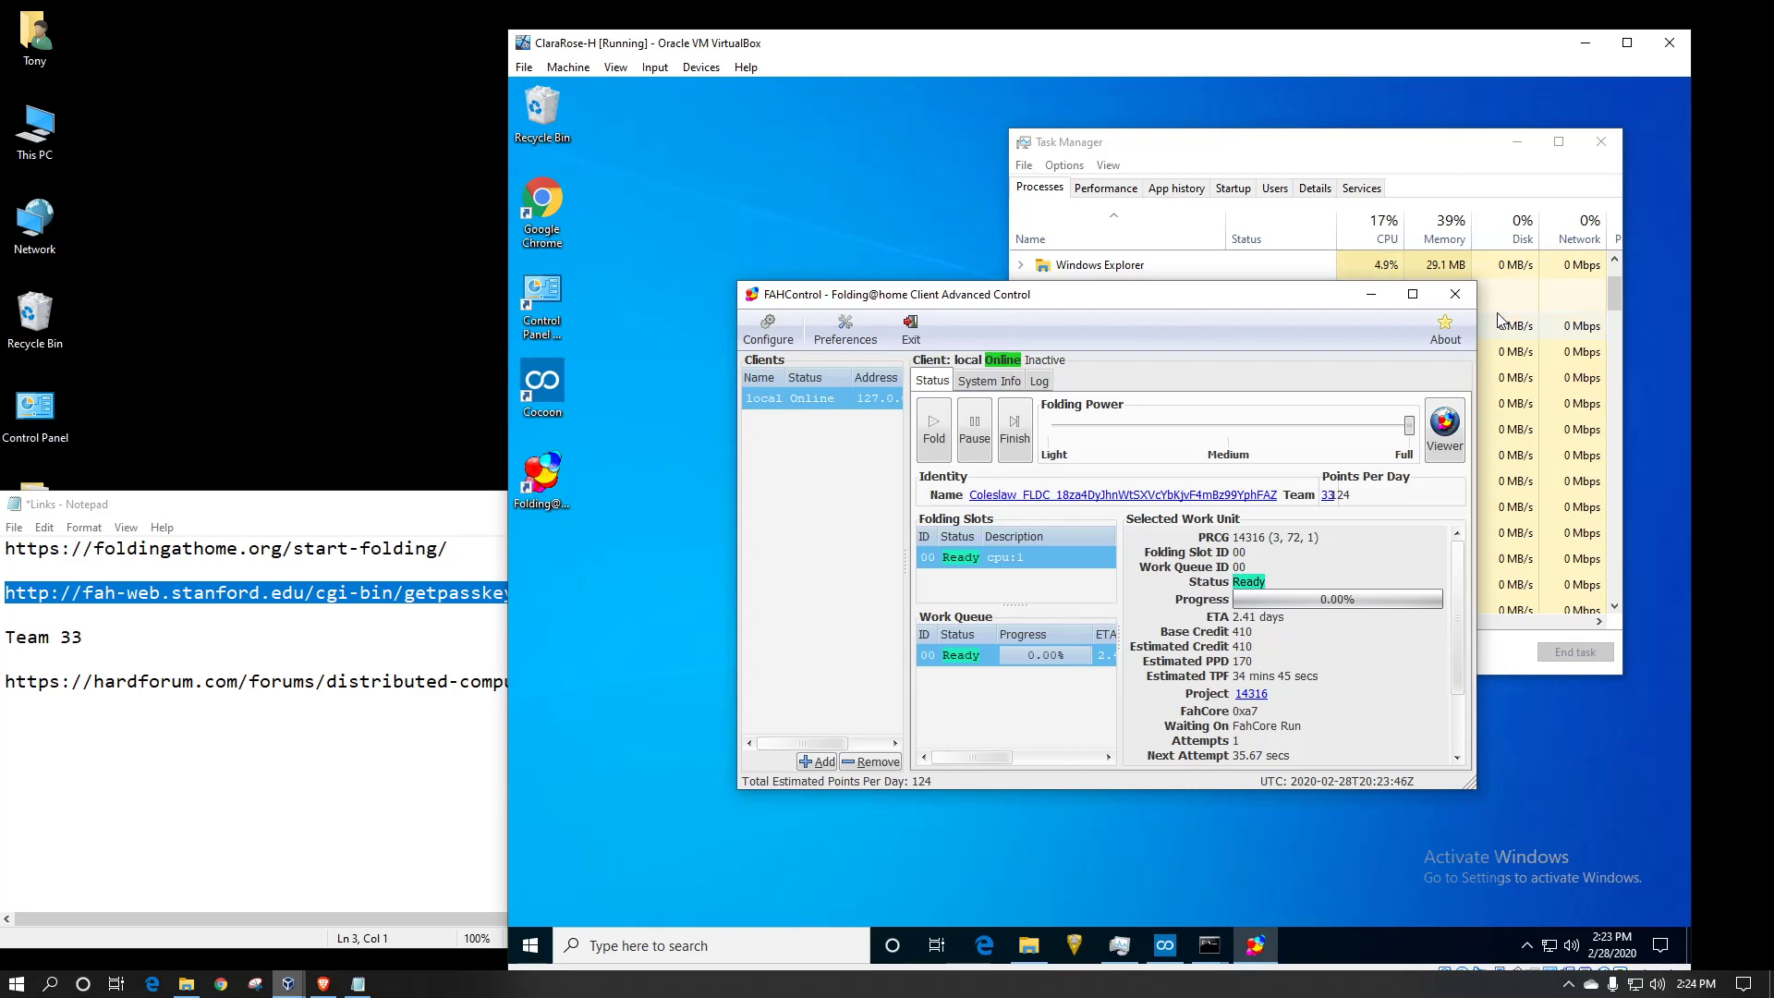
Step: Switch to the Notepad links file and select the hardforum.com distributed-computing forum address
left_click(206, 717)
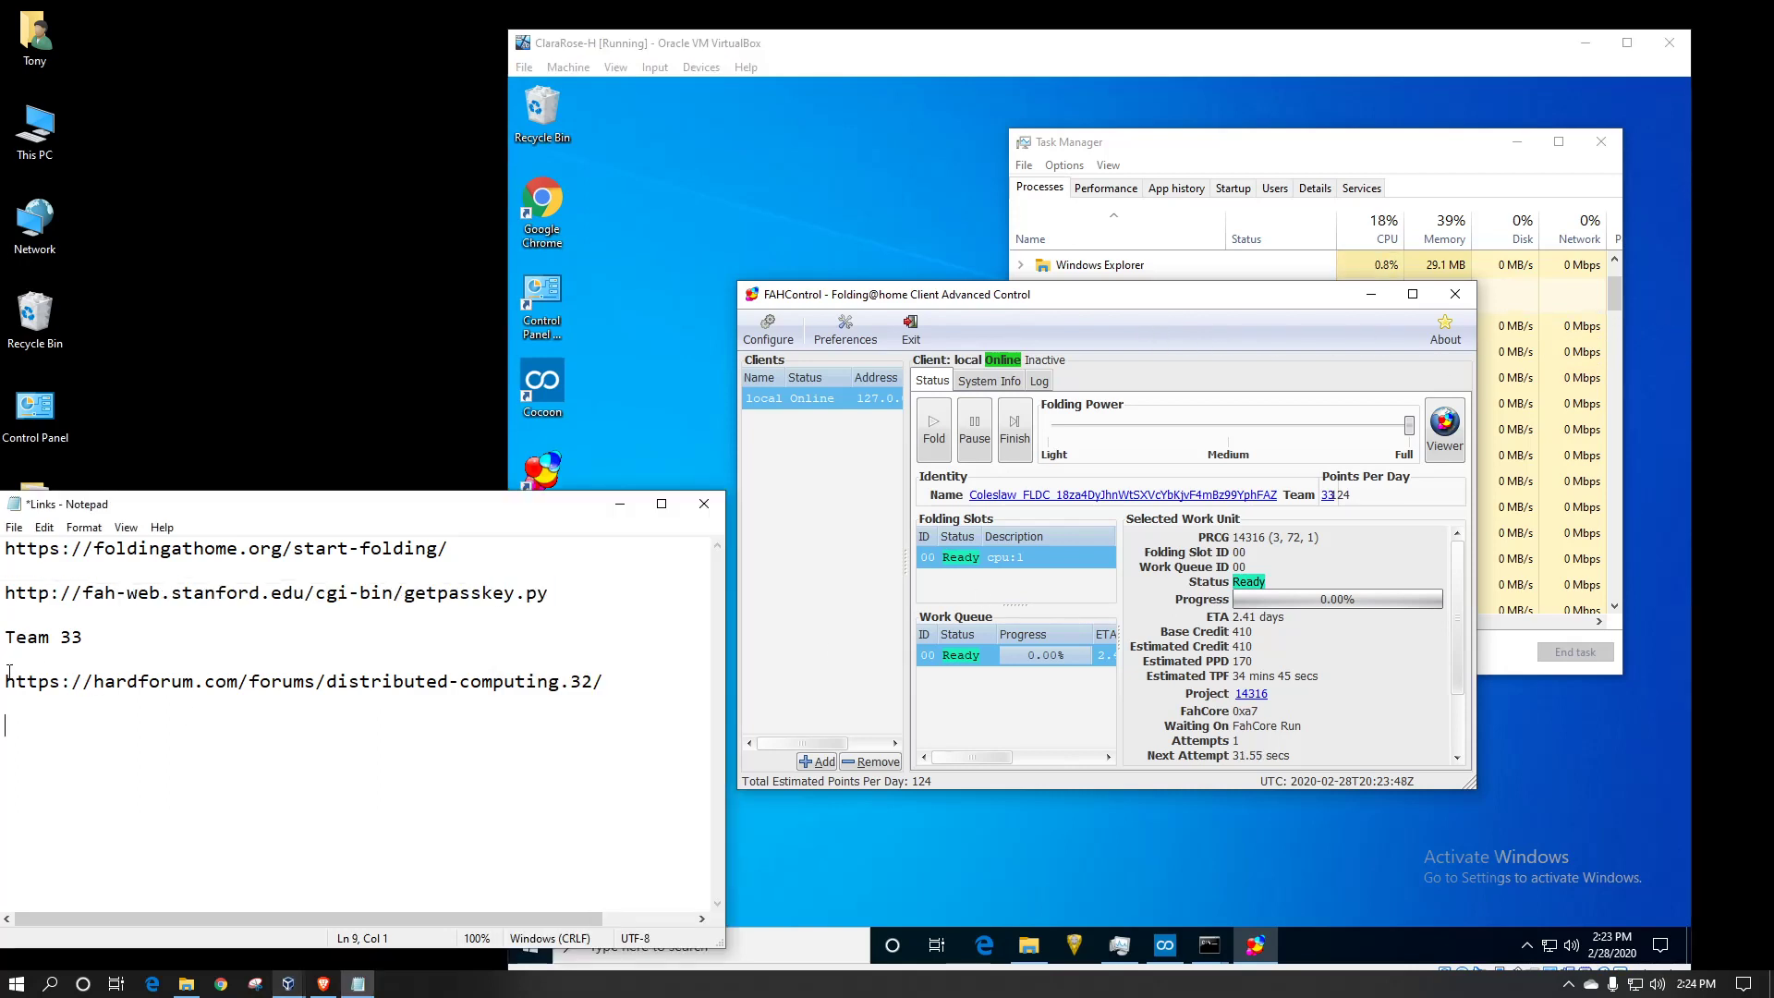
left_click_drag(5, 682, 627, 675)
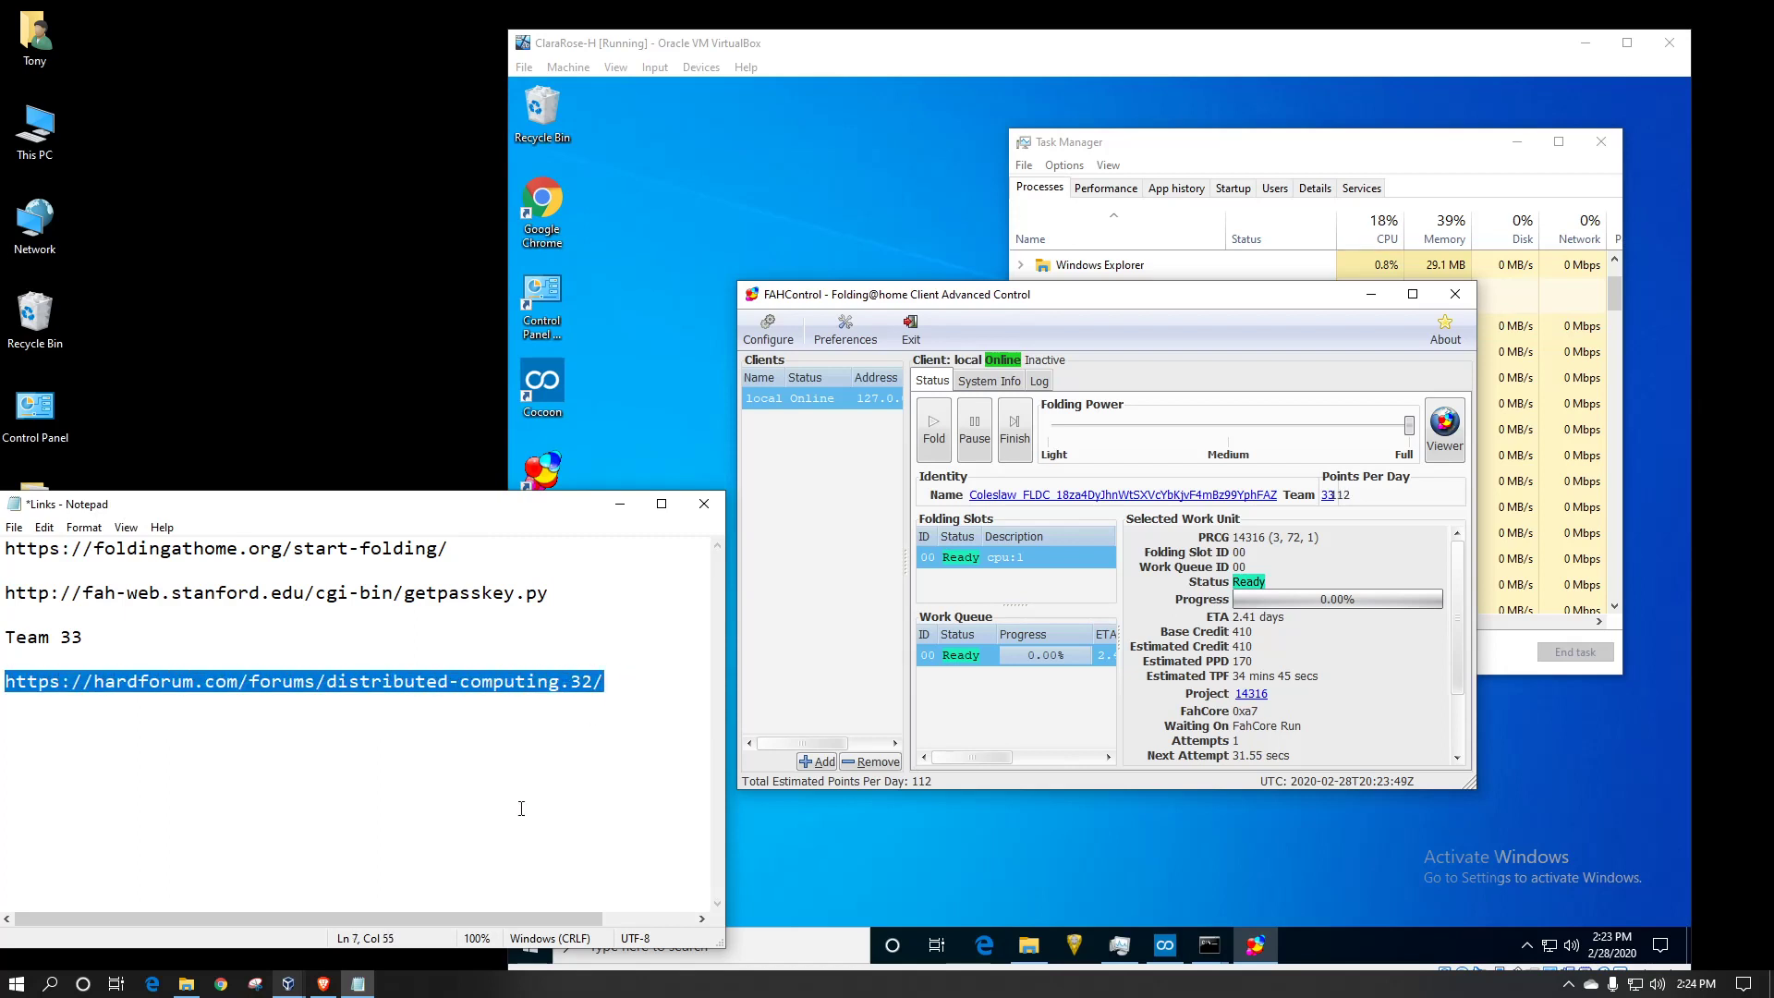